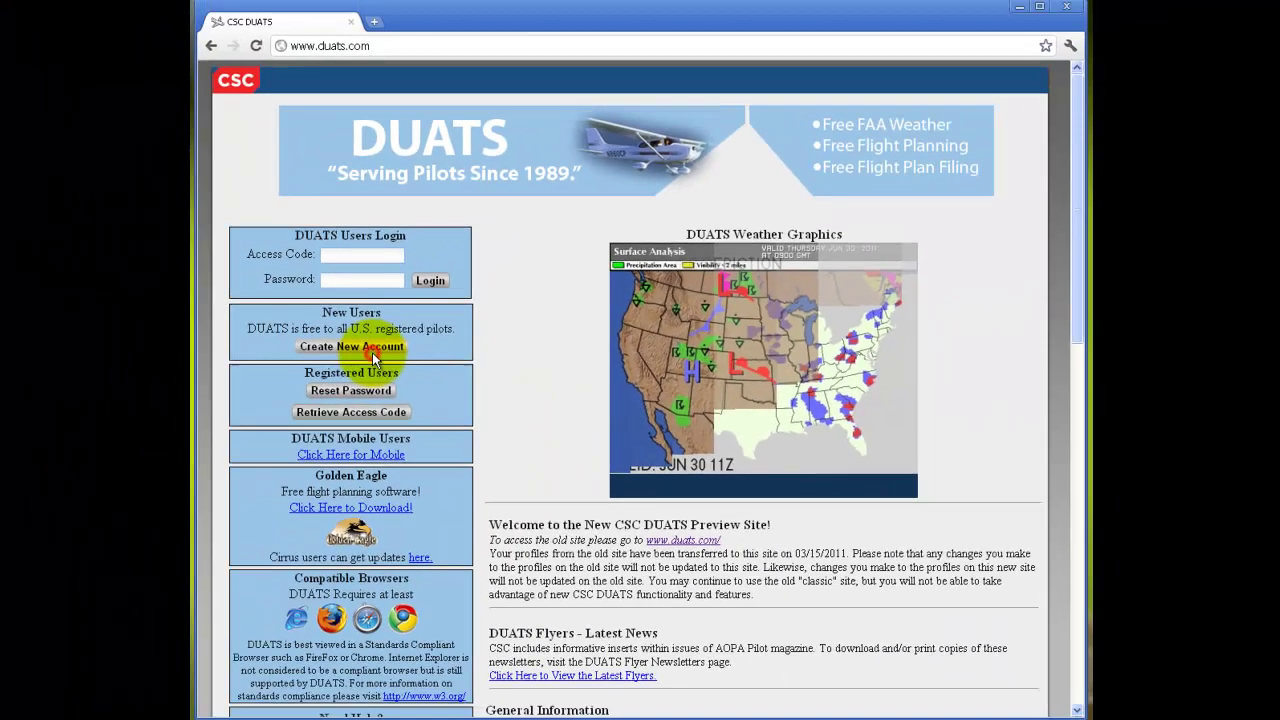
From new-user registration, look up the access code for last name testtwo with its autocompleted pilot certificate number
click(426, 277)
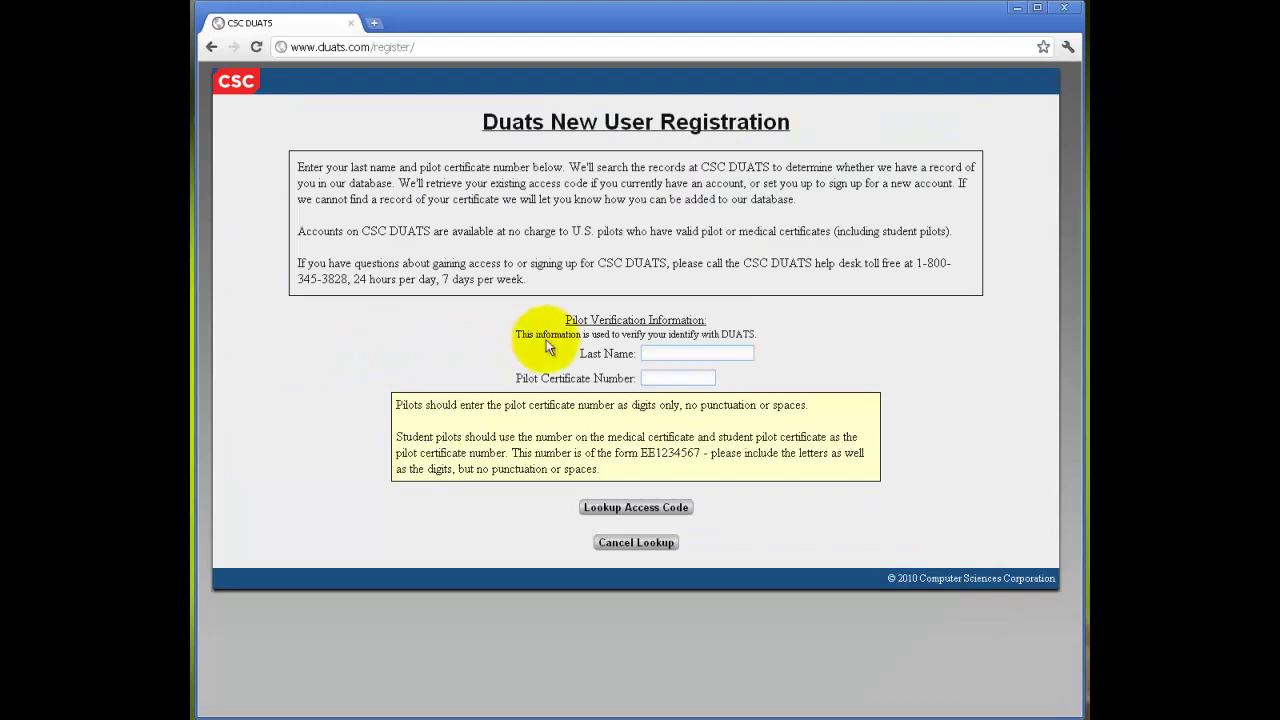
click(662, 353)
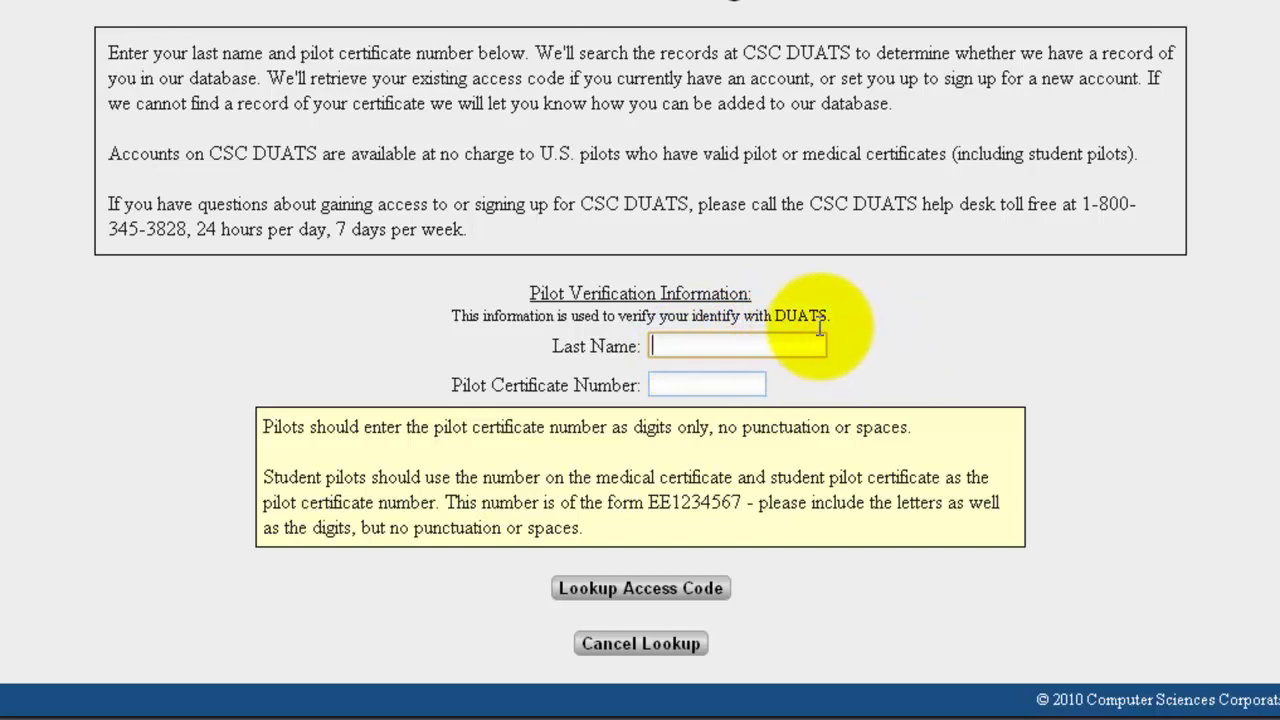
text(te)
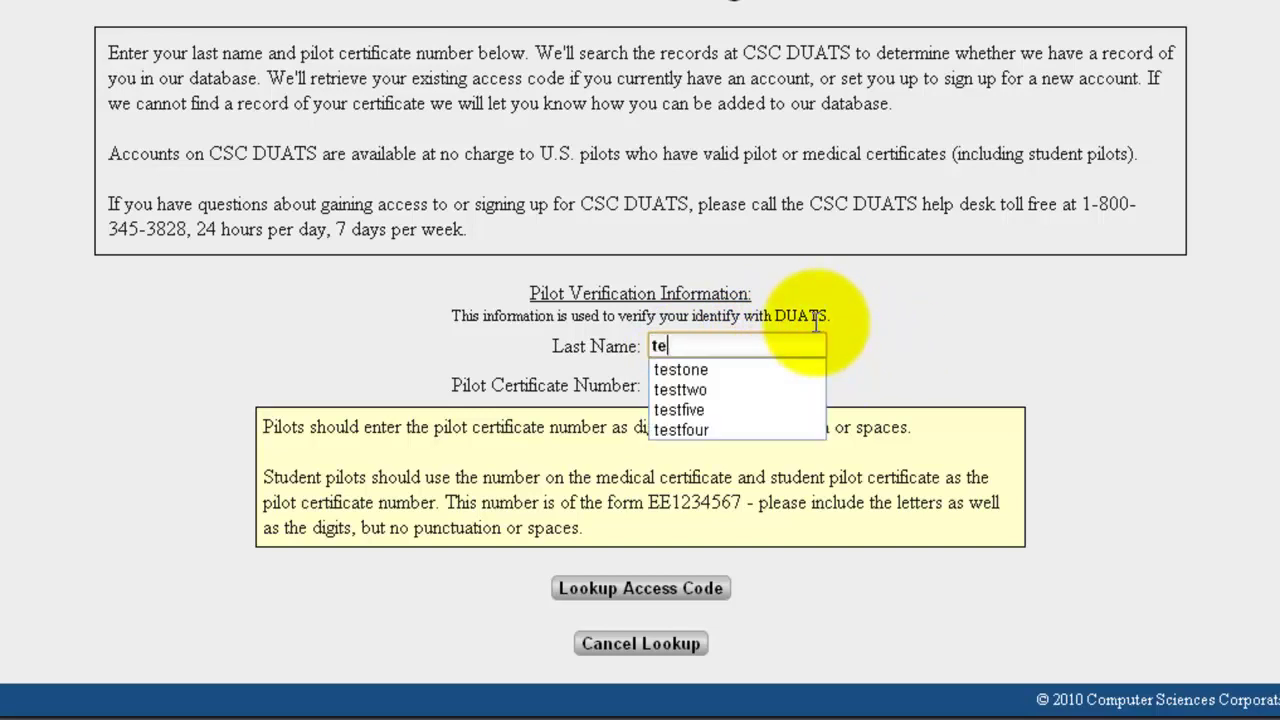
text(sttwo)
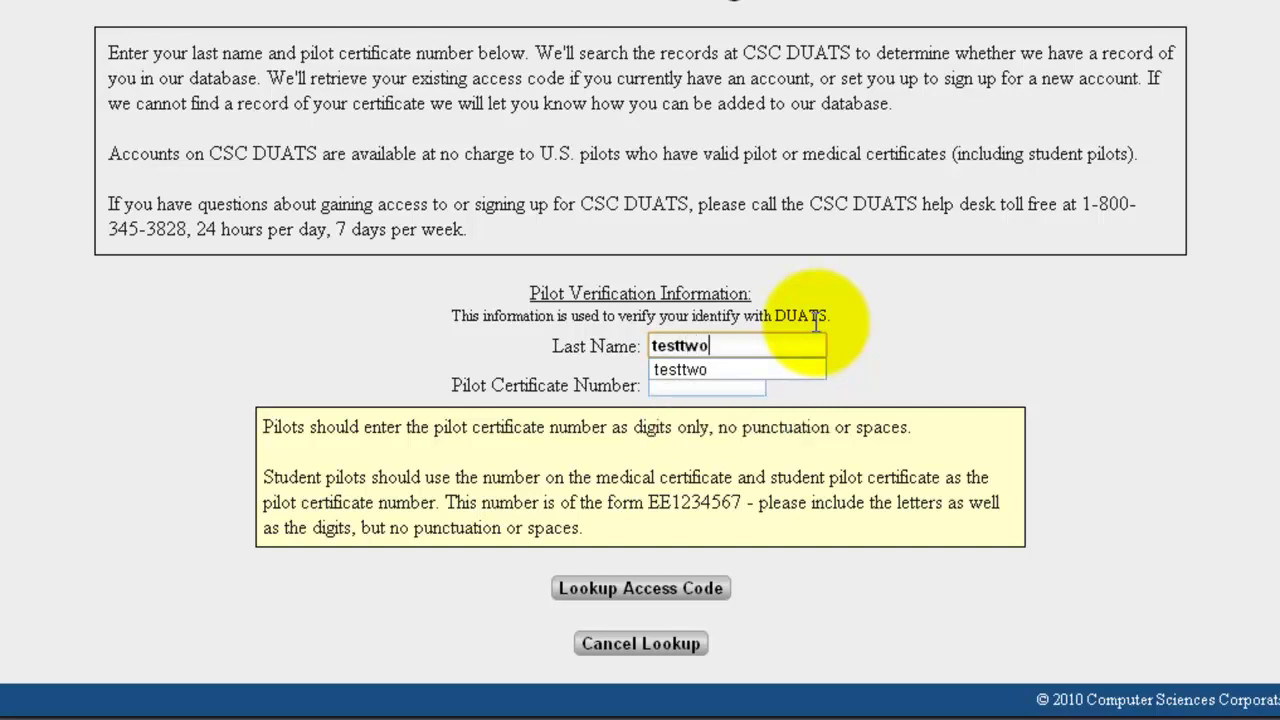
key(Tab)
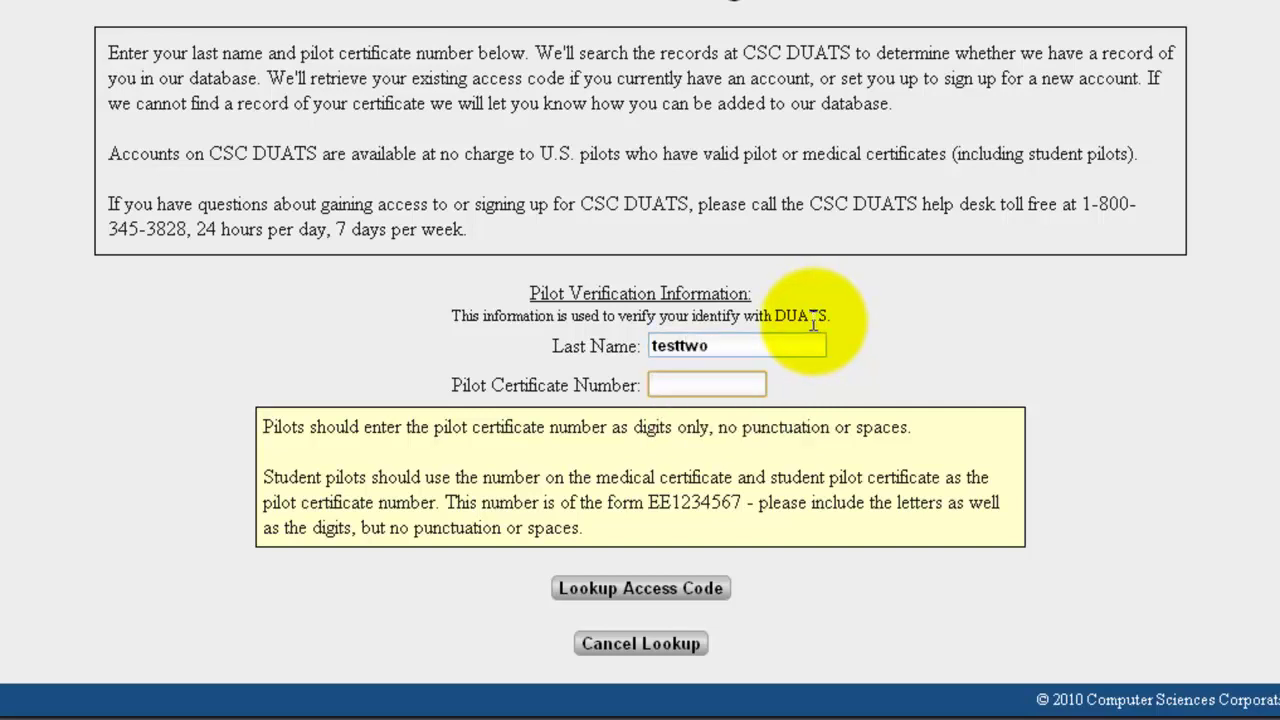
text(aou)
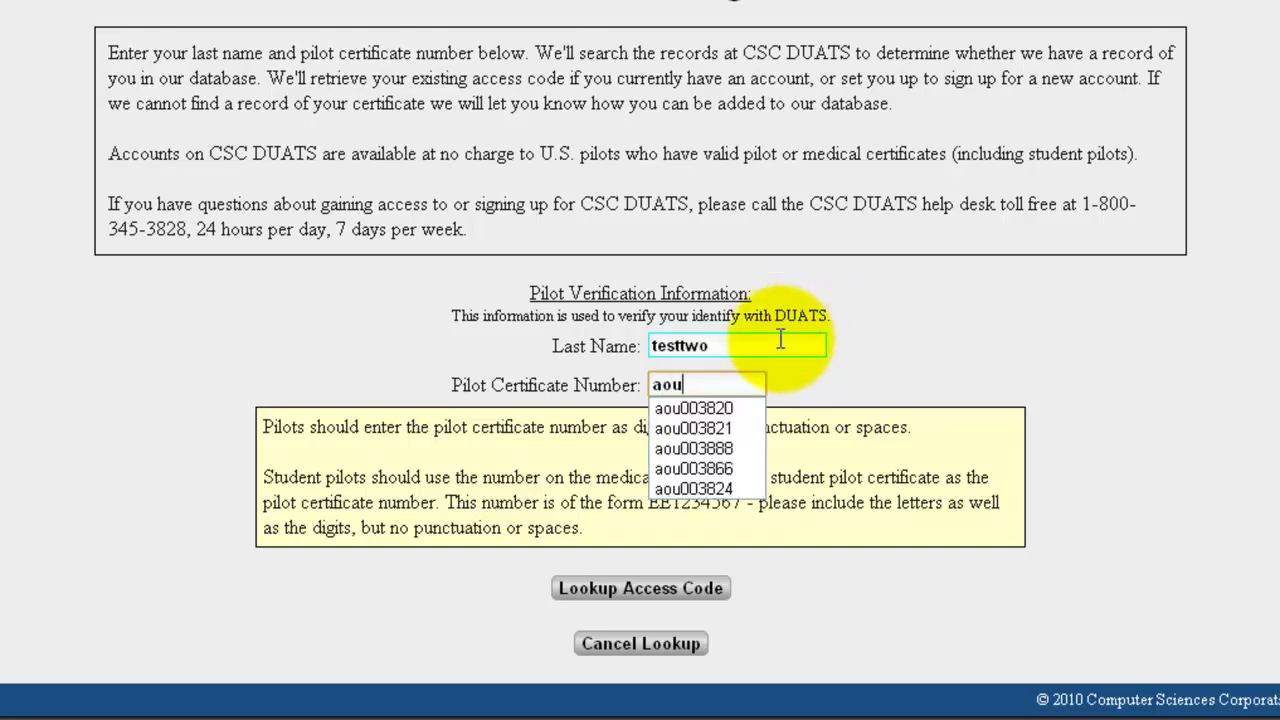
click(729, 429)
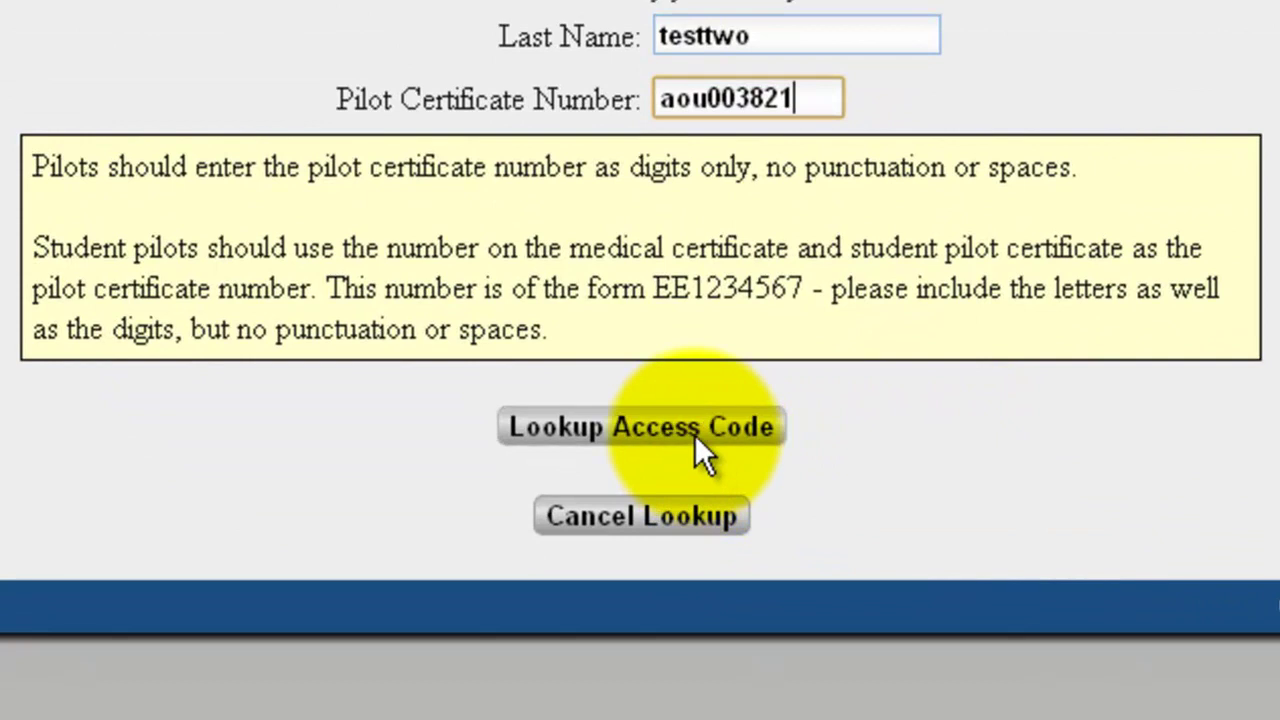
click(702, 433)
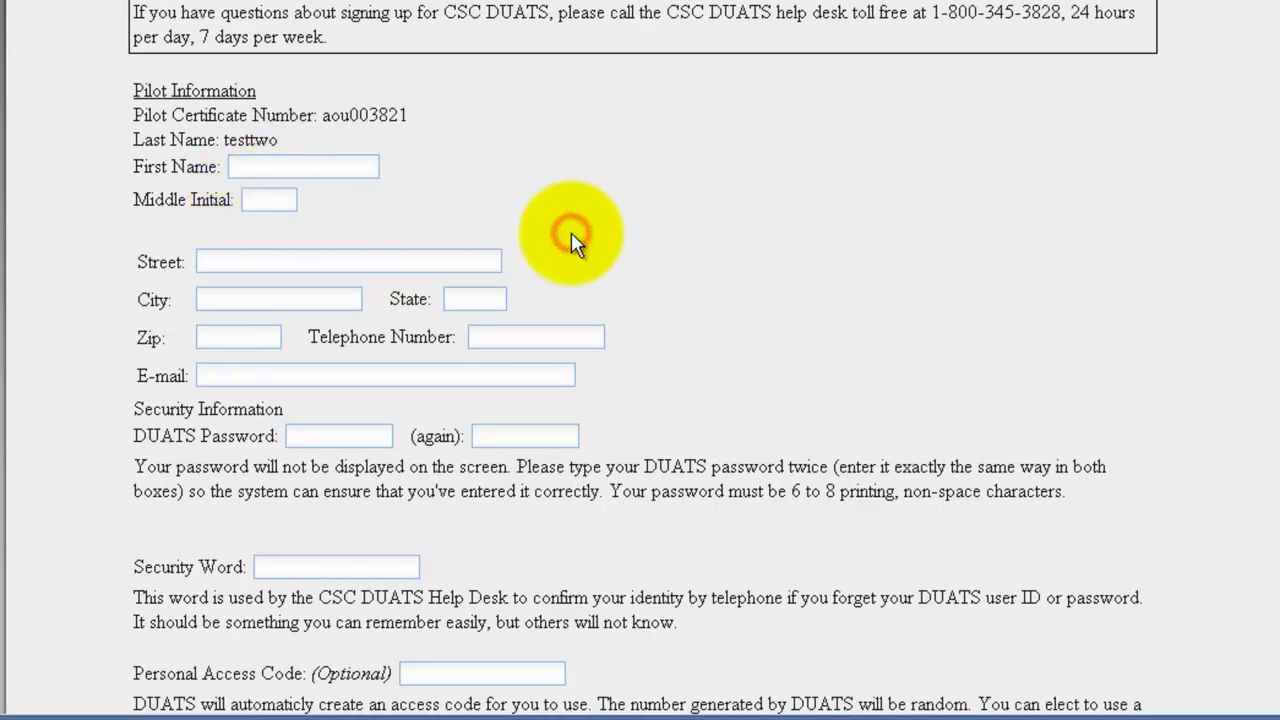
Scroll testtwo's registration form to the password, repeated password and optional personal access code fields
scroll(572, 235, down, 3)
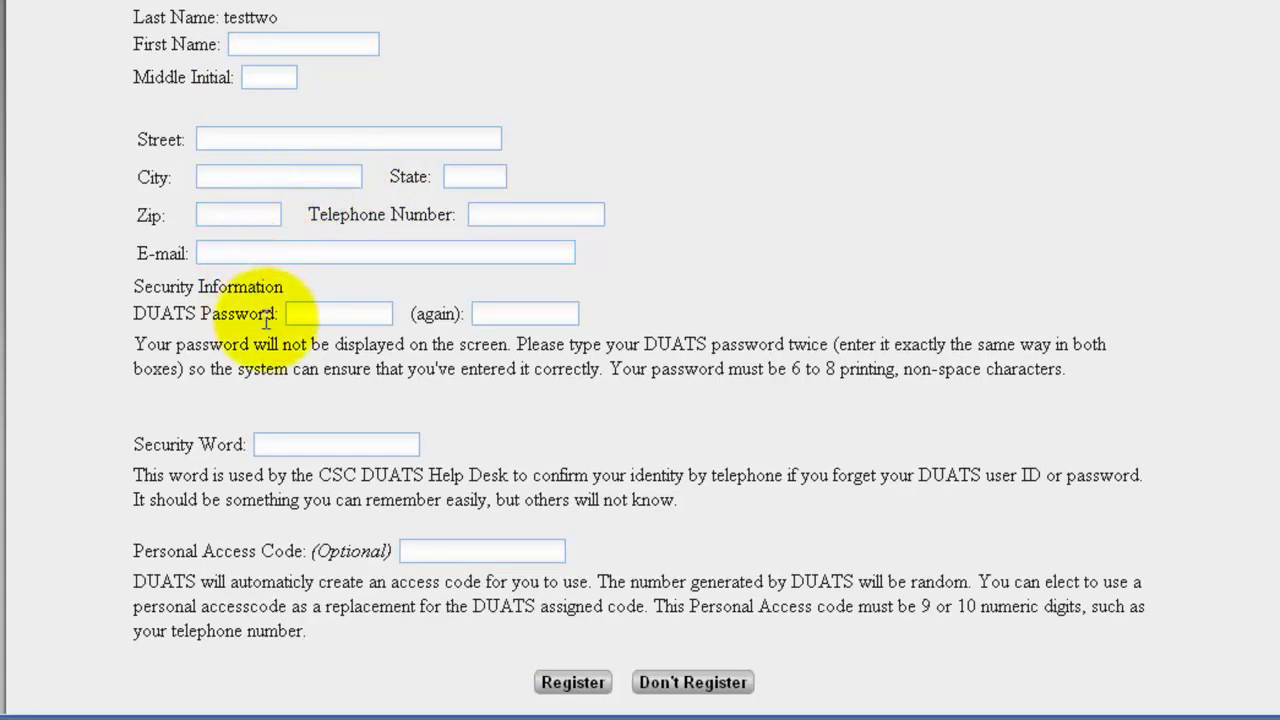
click(362, 315)
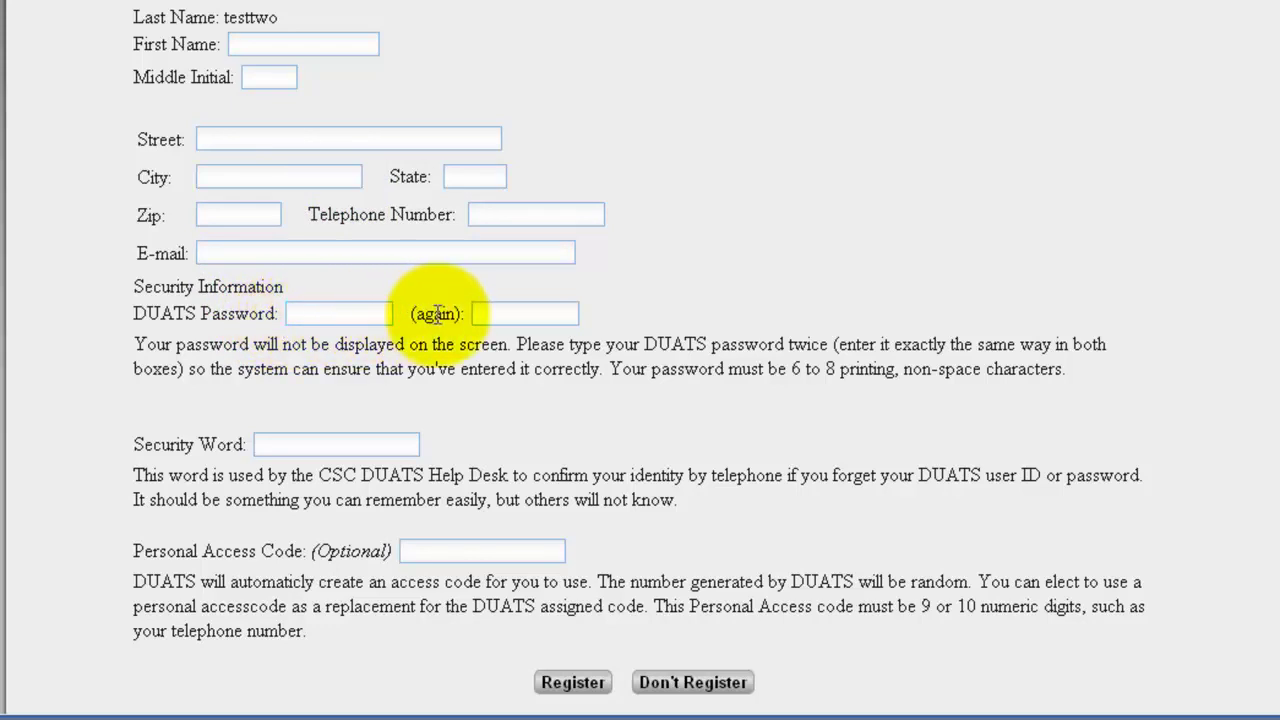
click(478, 315)
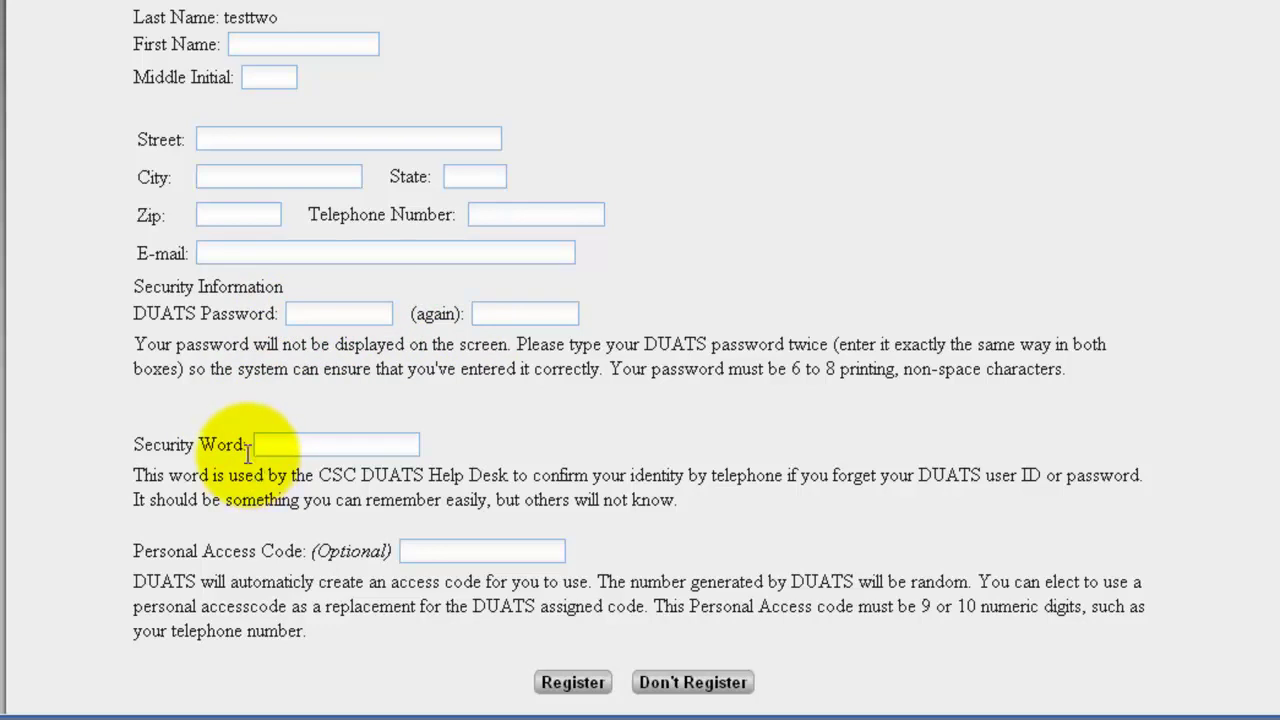
click(403, 552)
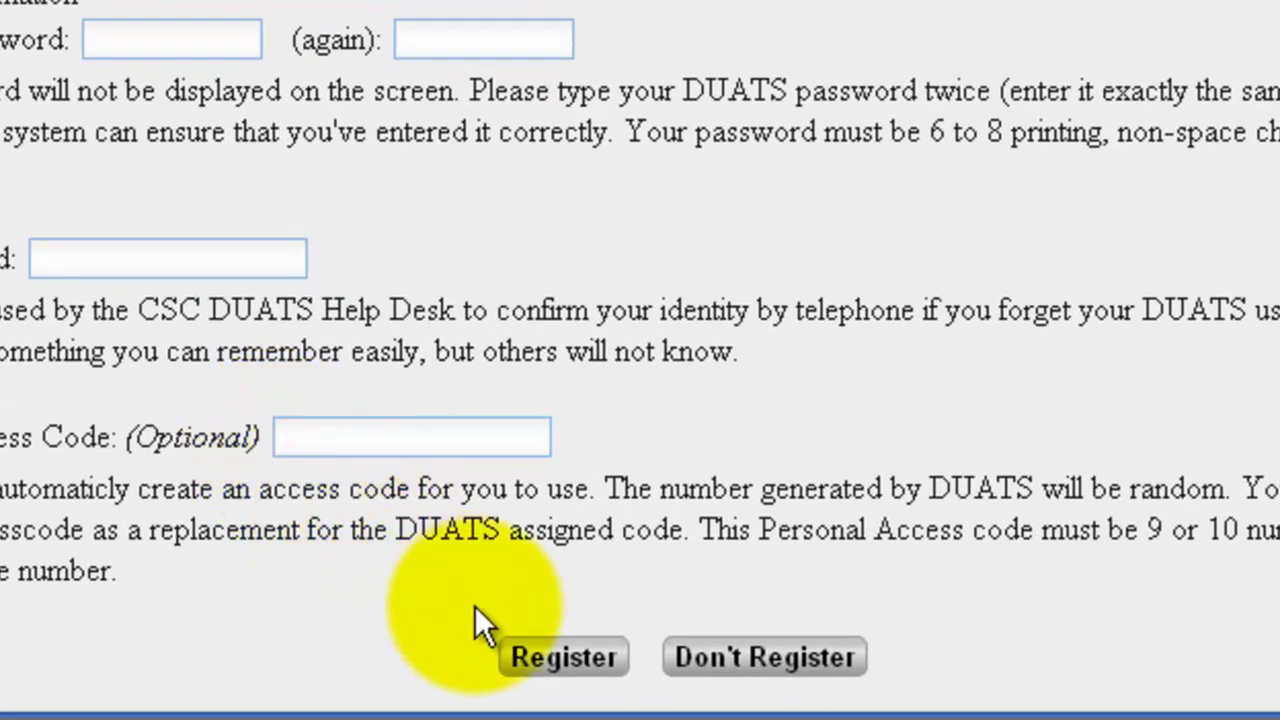
Submit testtwo's registration, then start another new account registration
click(545, 657)
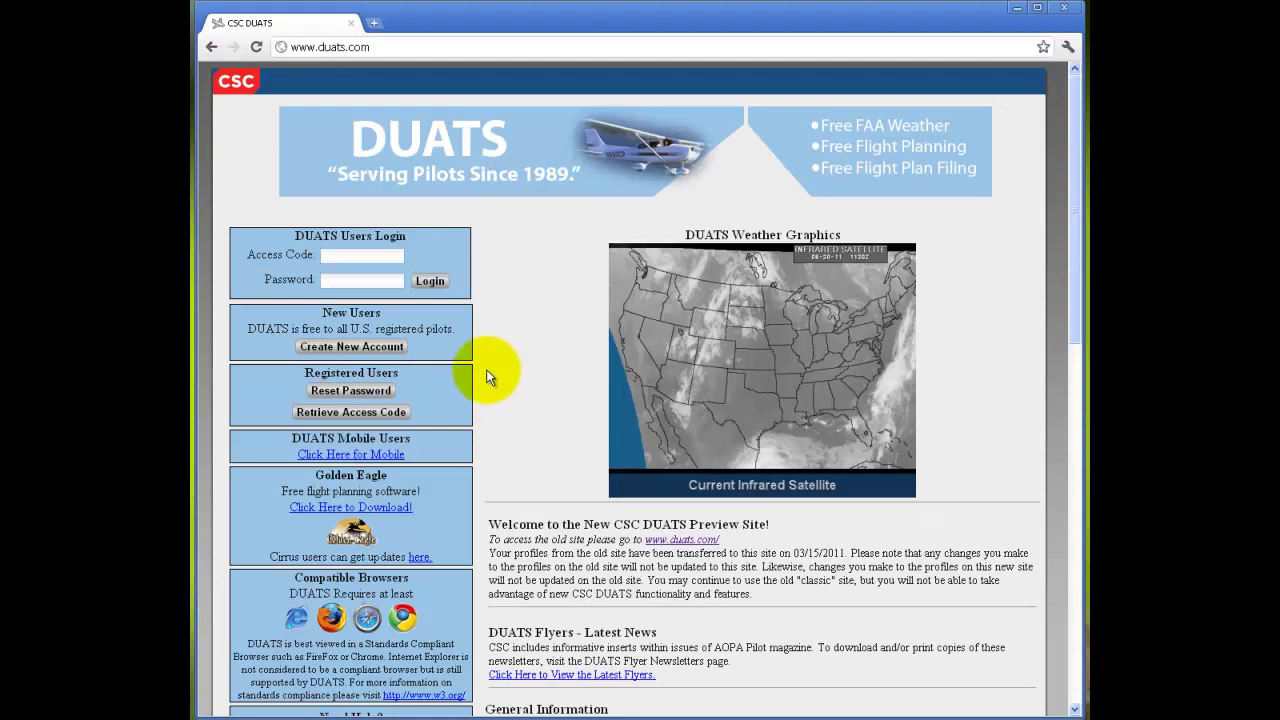
click(391, 346)
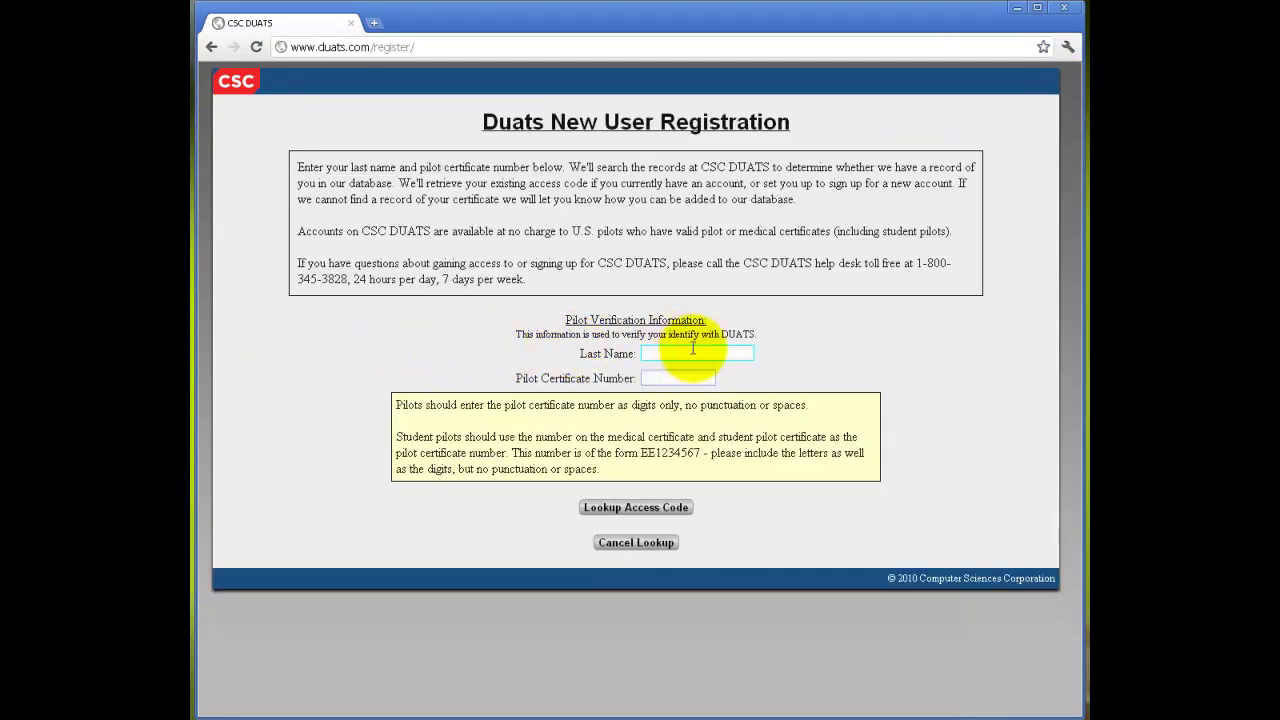
Look up the access code for last name testone with its autocompleted pilot certificate number
click(695, 353)
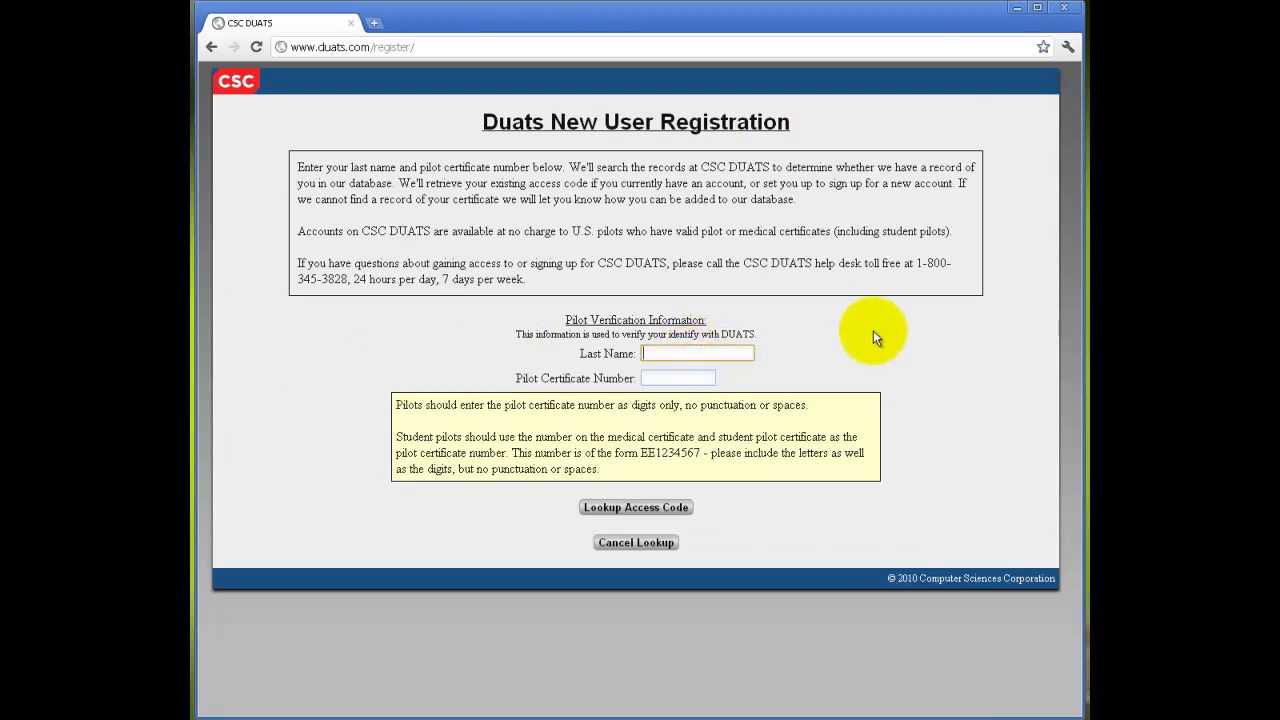
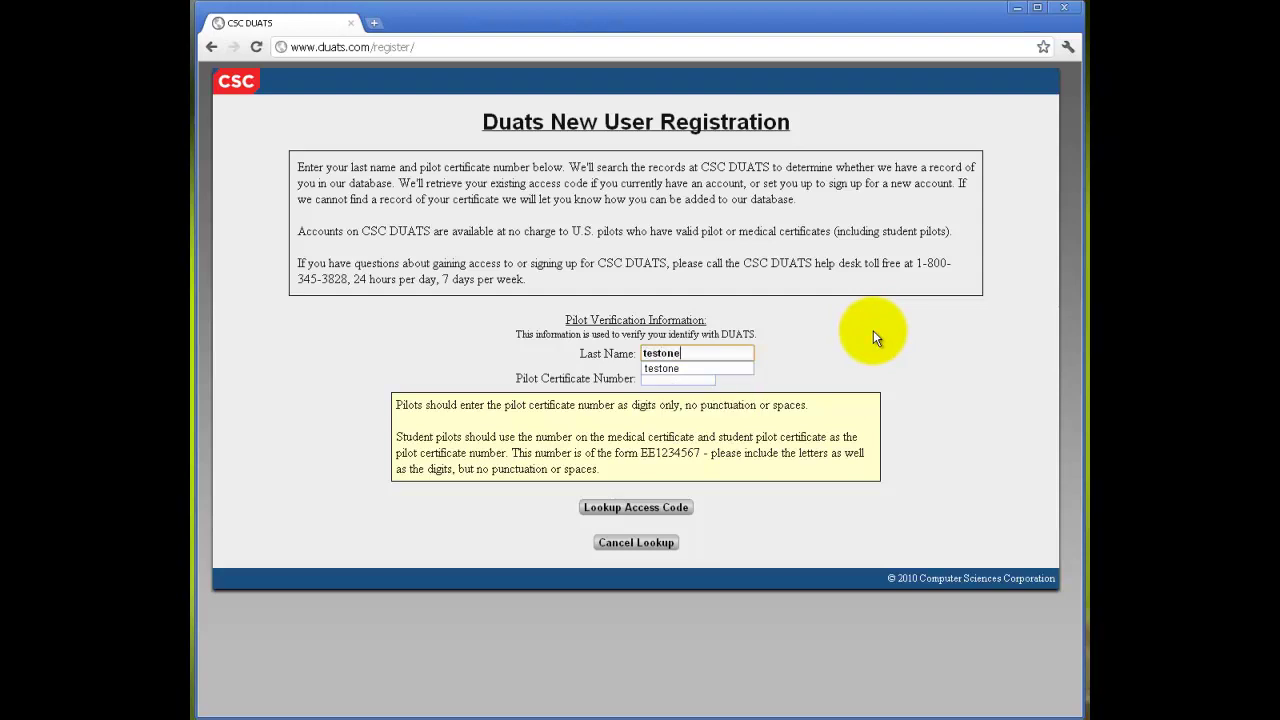
key(Tab)
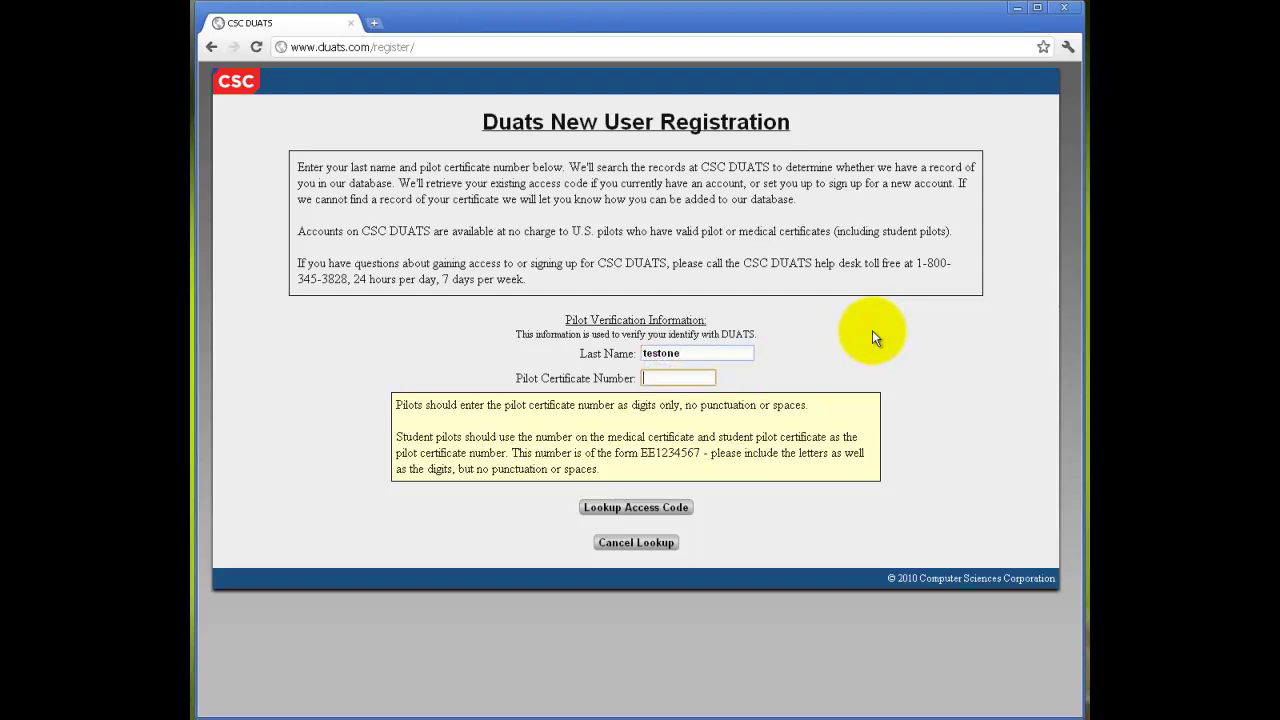
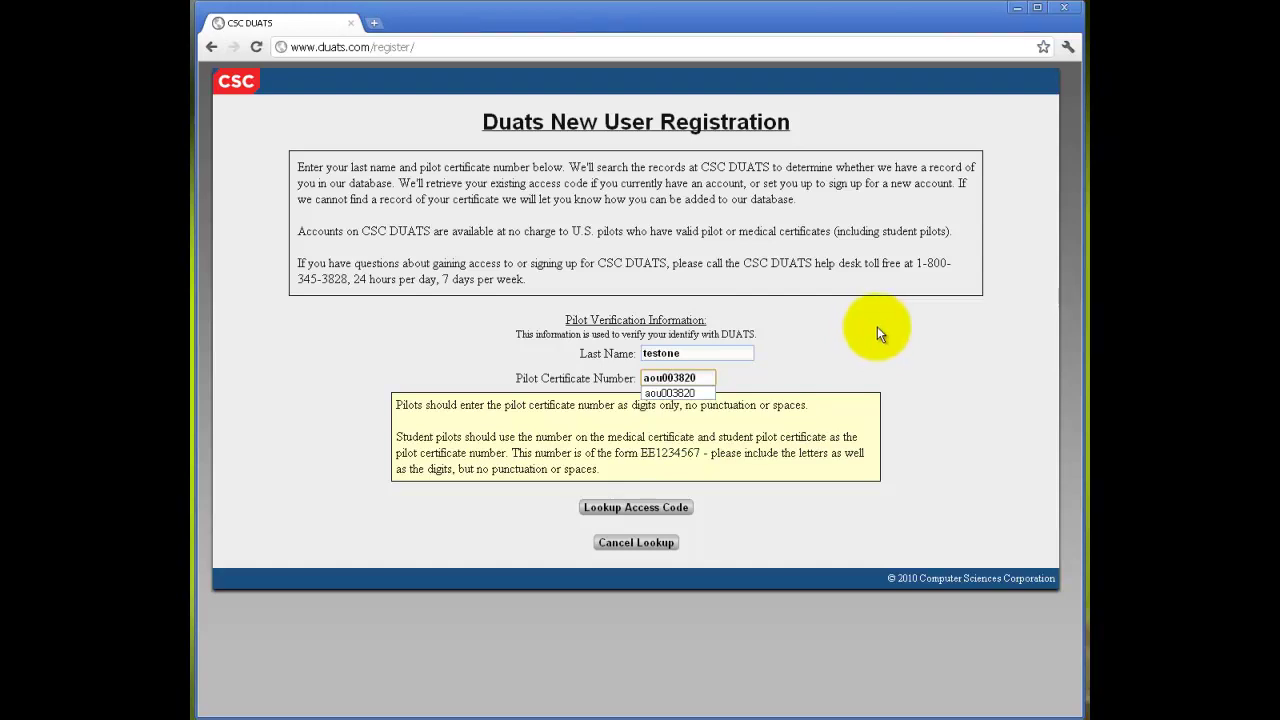
click(880, 322)
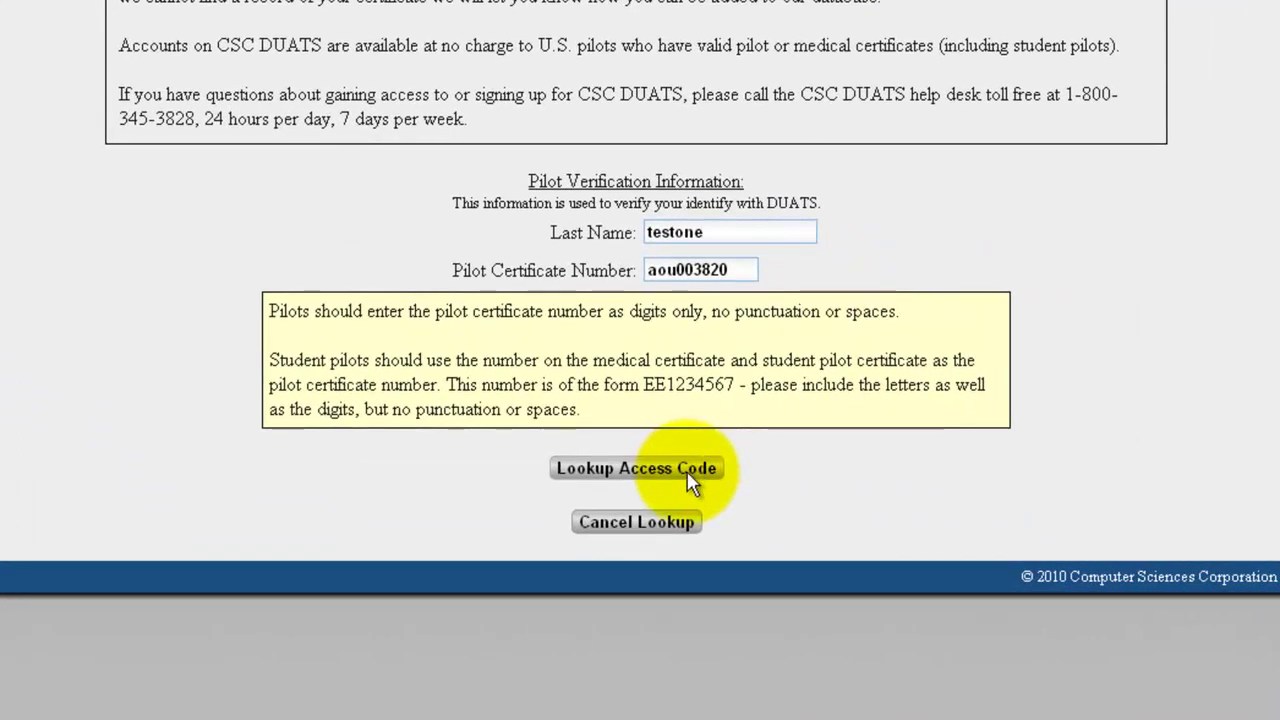
click(690, 482)
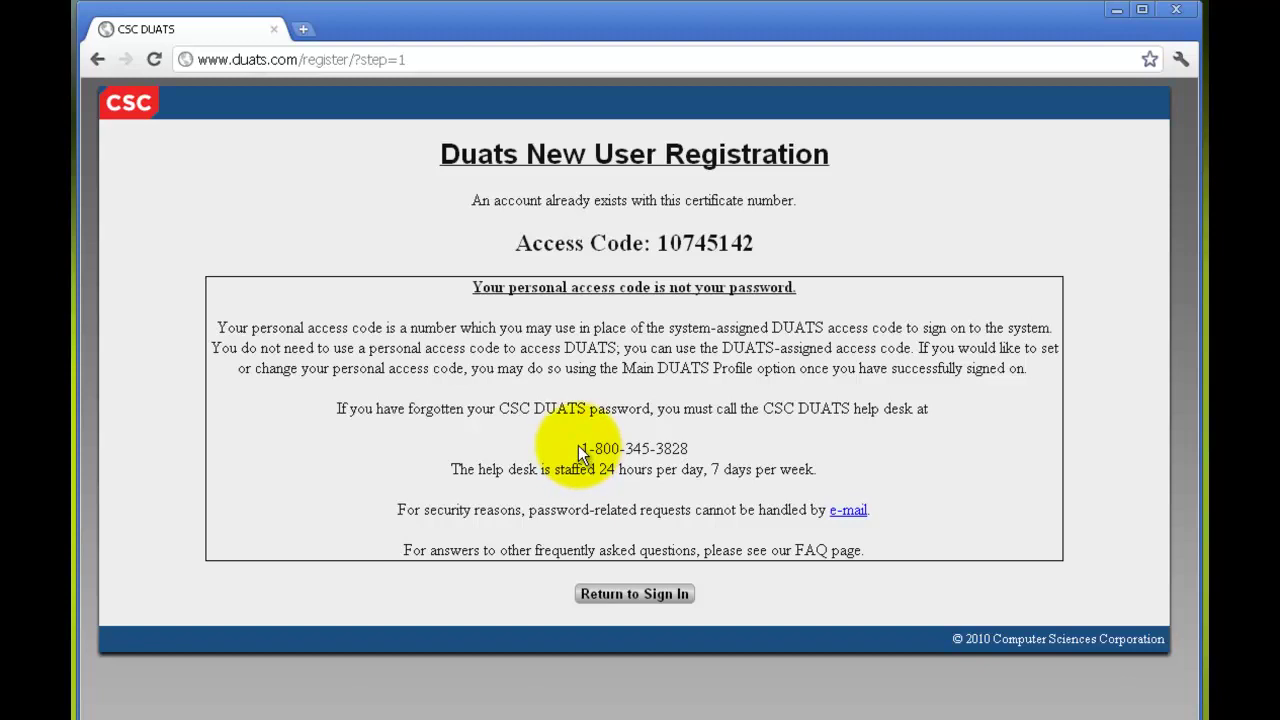
Note testone's existing access code and go back to the sign-in page
click(634, 594)
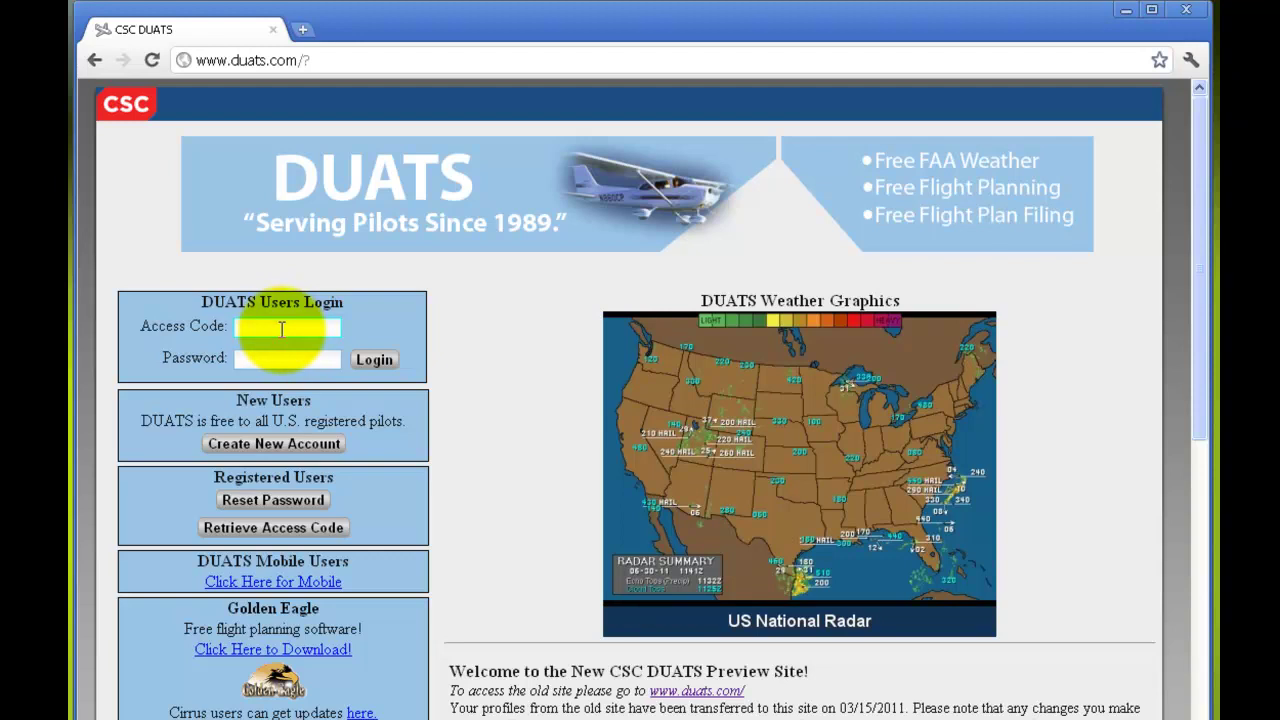
click(293, 355)
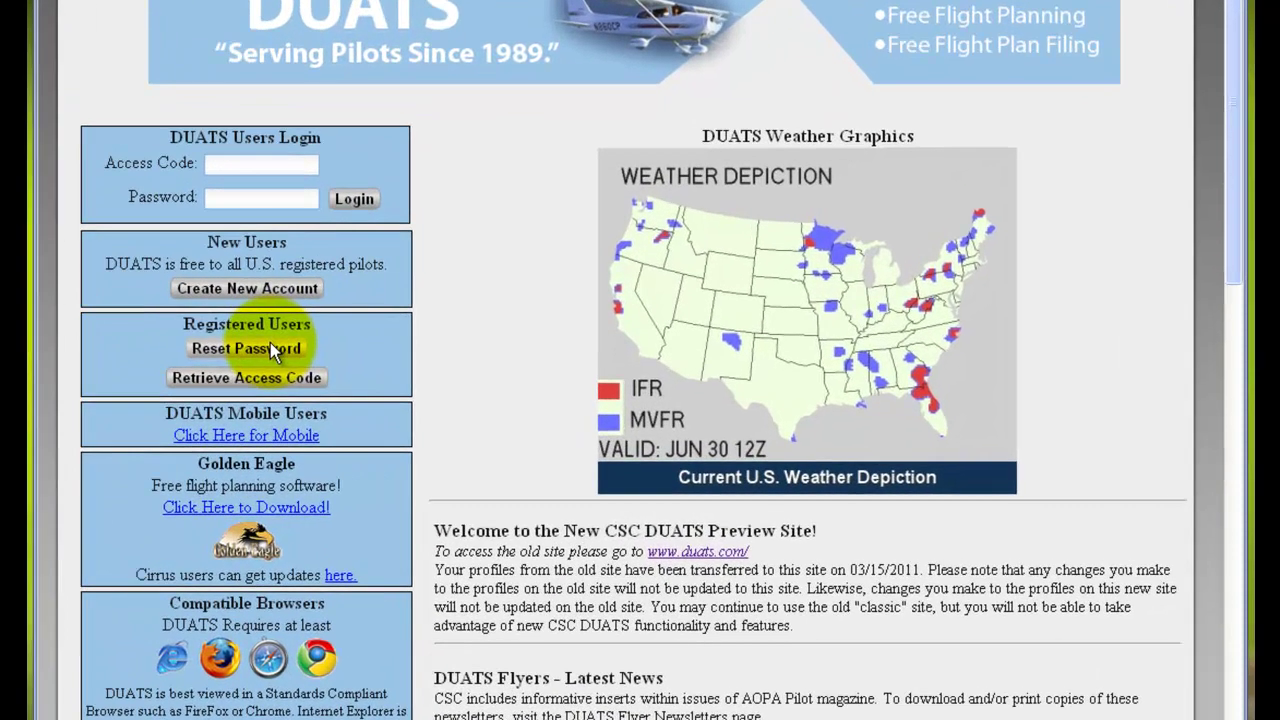
click(263, 352)
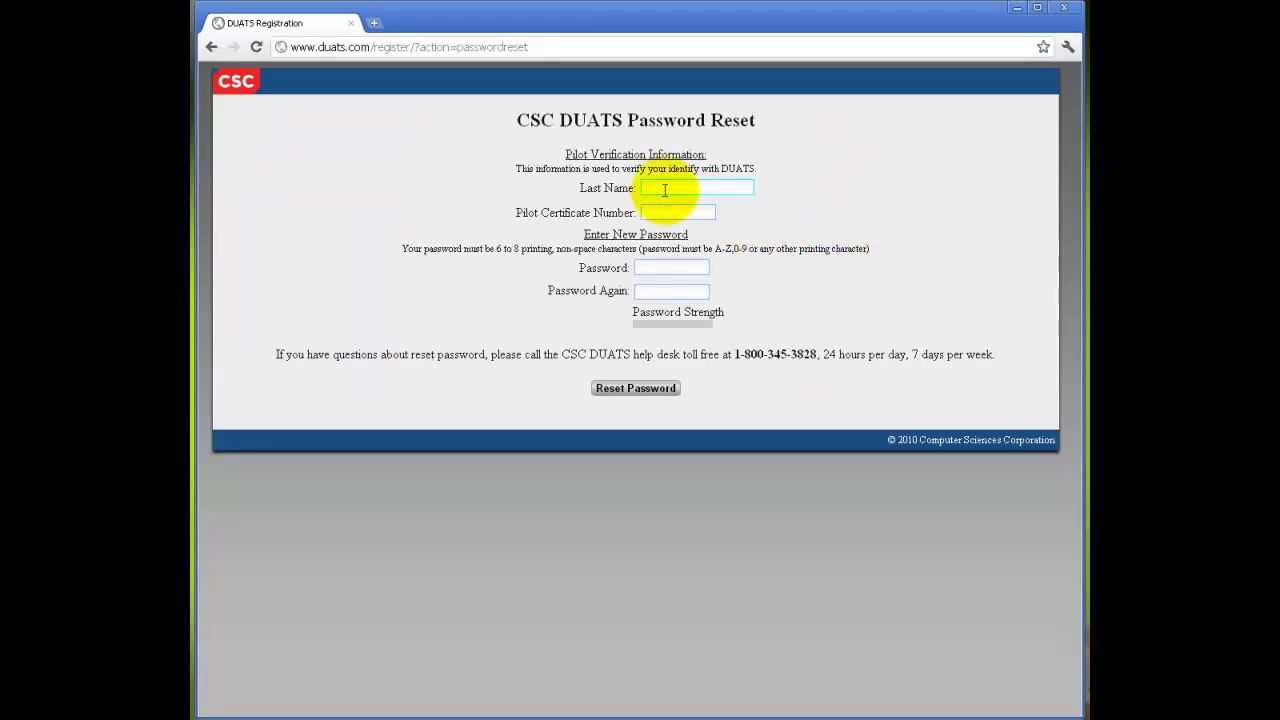
click(658, 187)
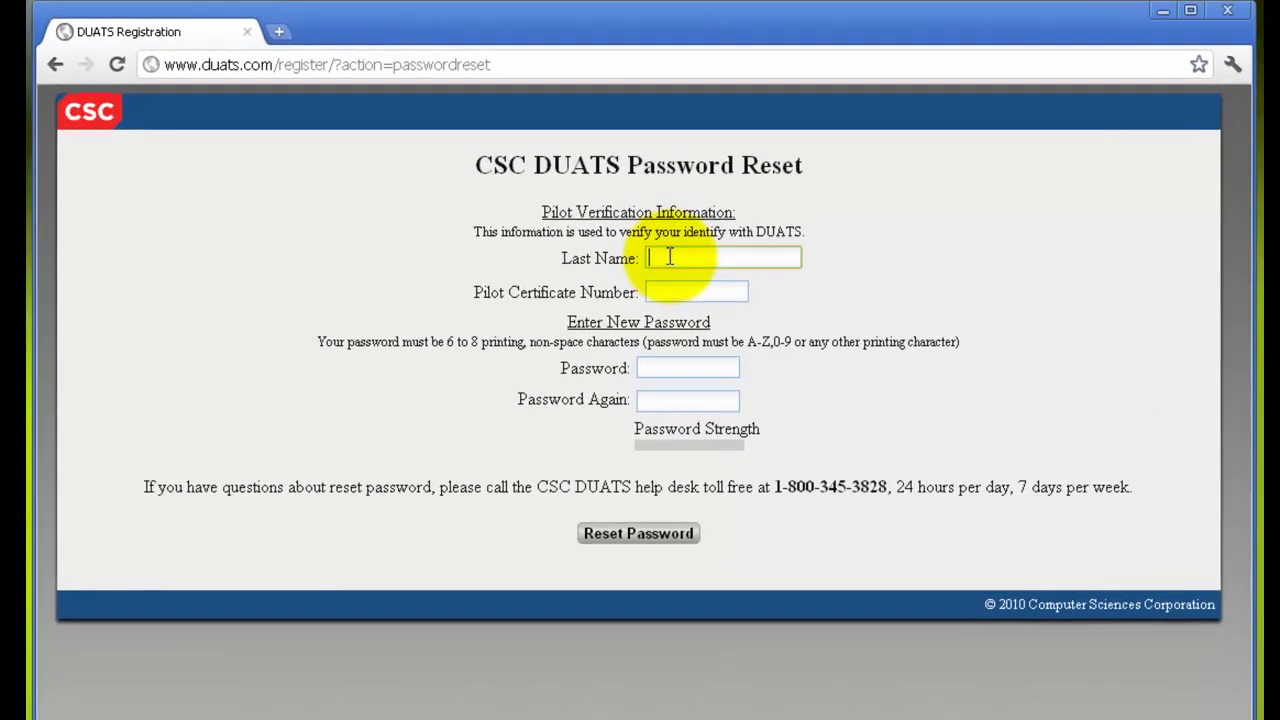
click(657, 291)
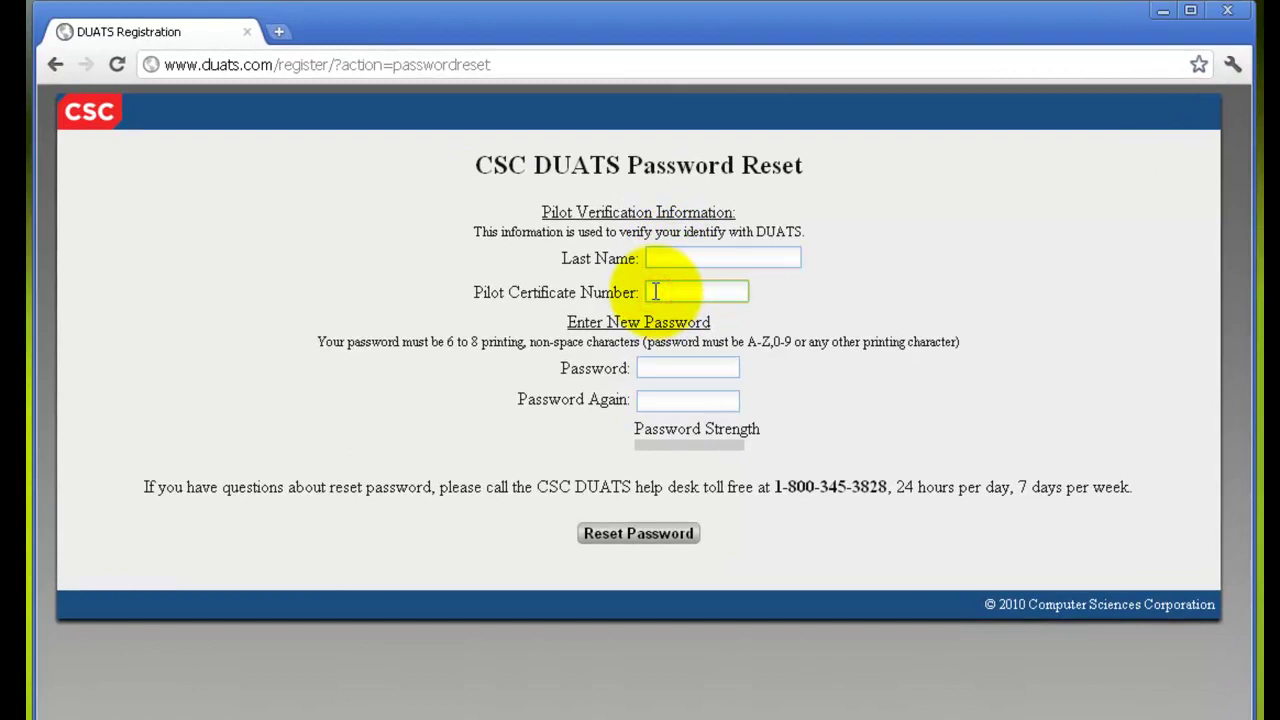
click(650, 368)
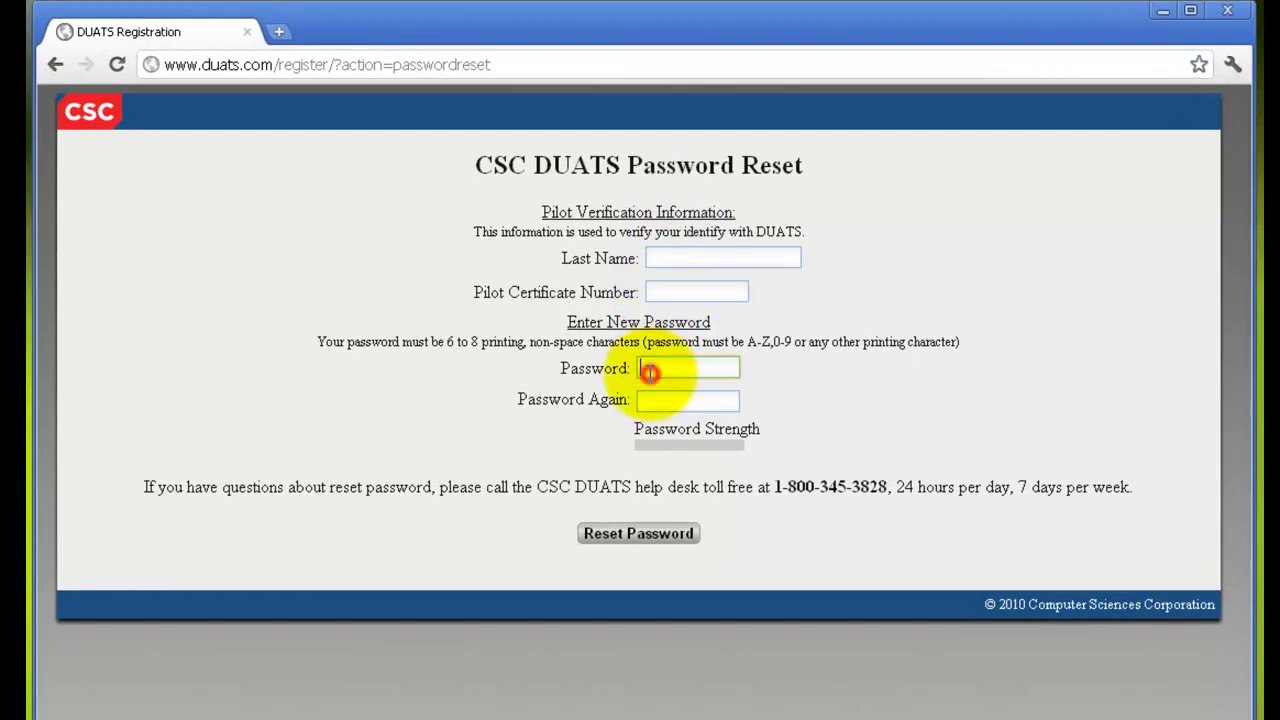
click(645, 400)
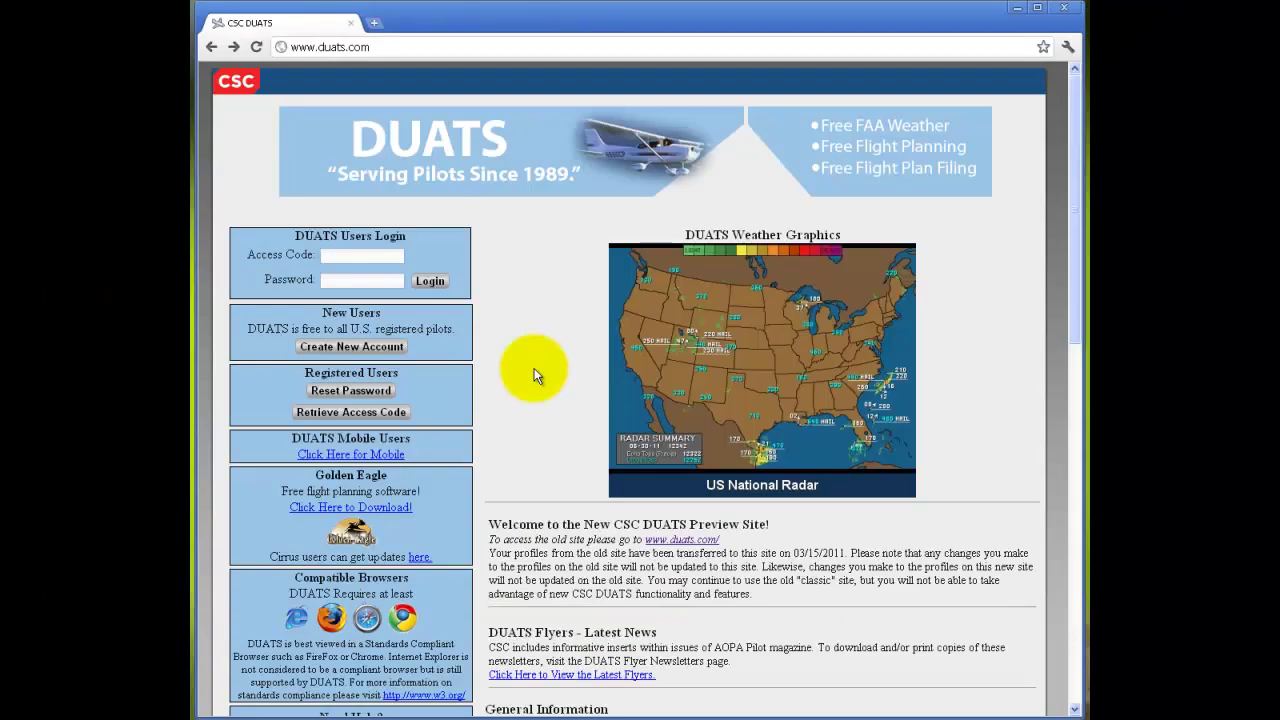
Retrieve testone's access code using the autocompleted certificate number, then begin a new account registration
click(392, 415)
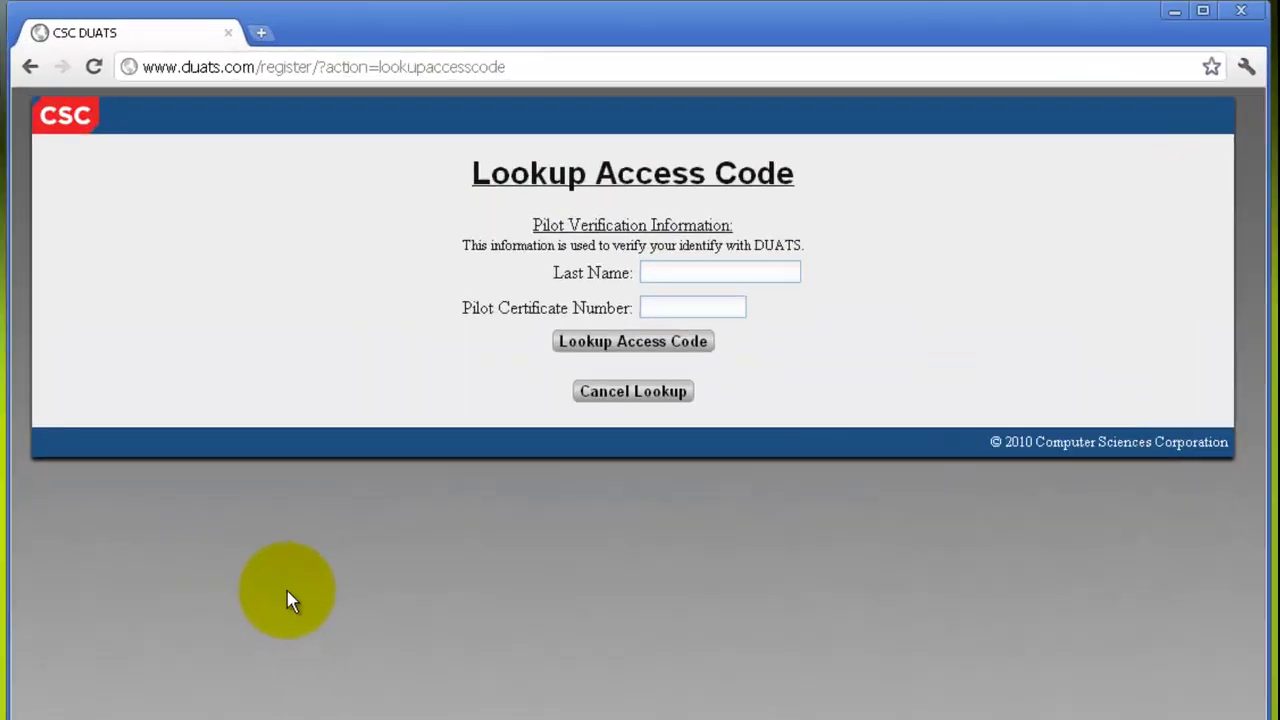
click(688, 276)
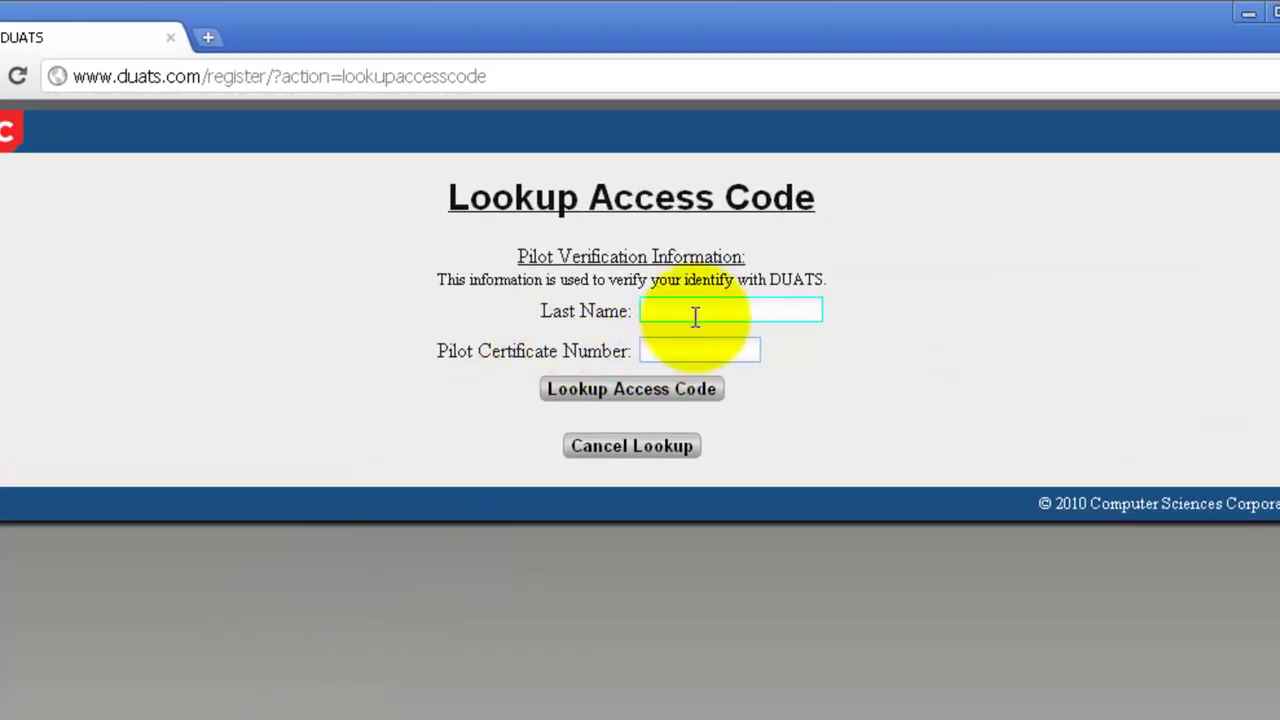
click(696, 313)
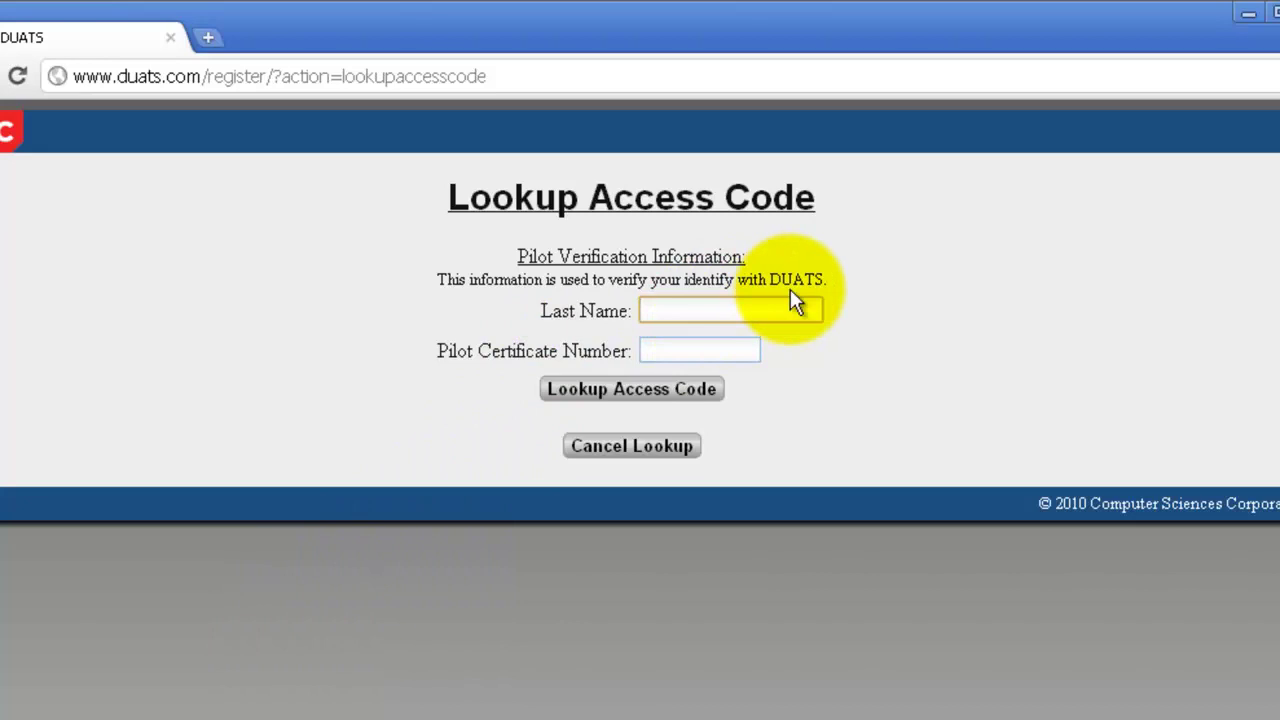
text(testo)
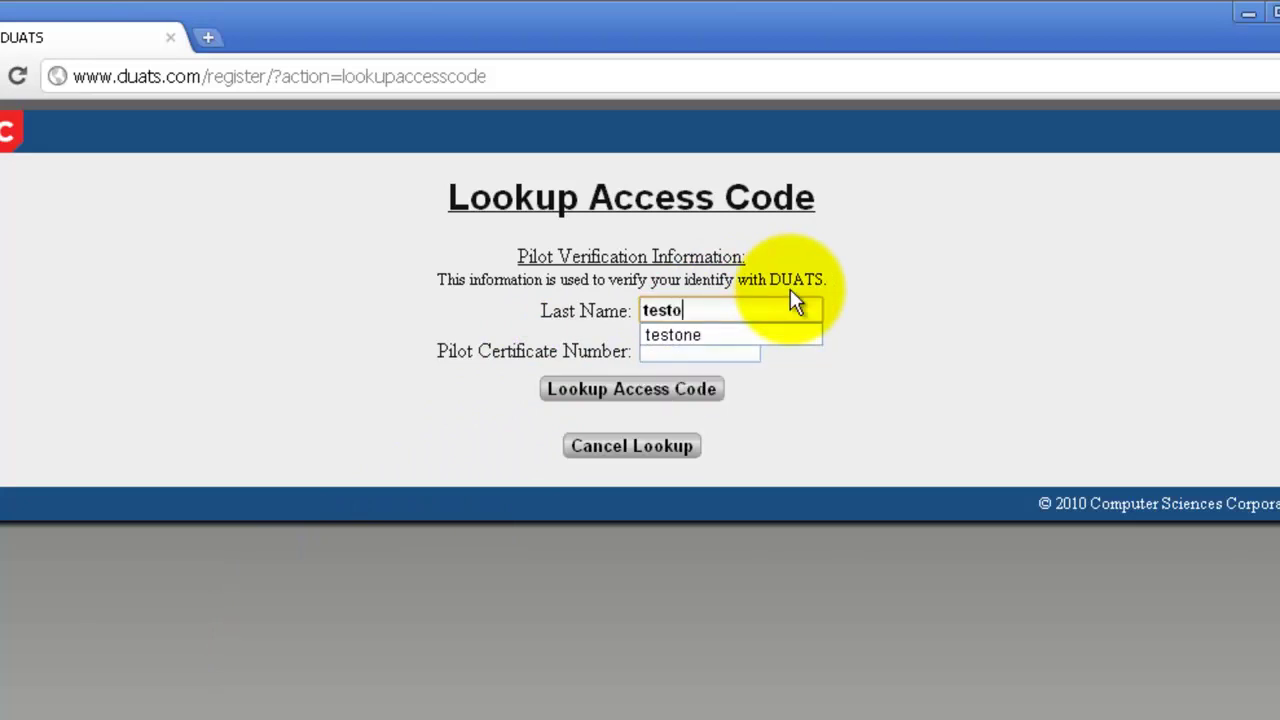
text(ne)
key(Tab)
text(aou)
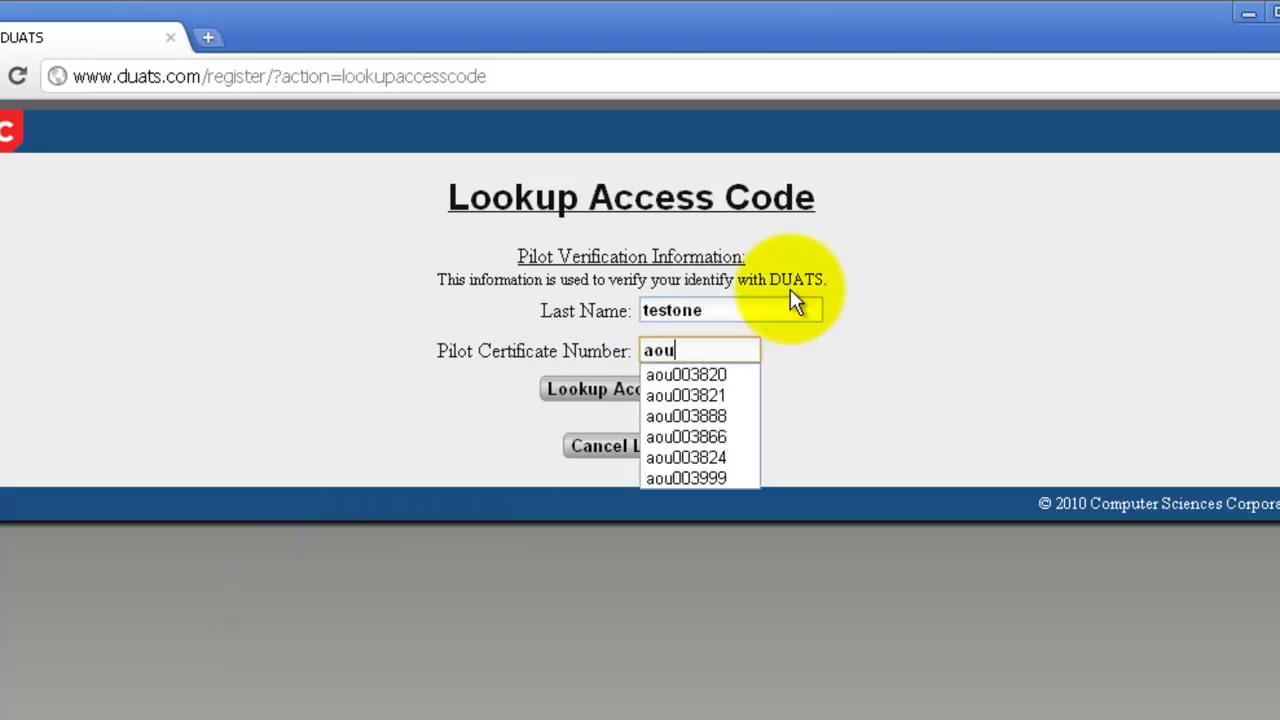
click(715, 376)
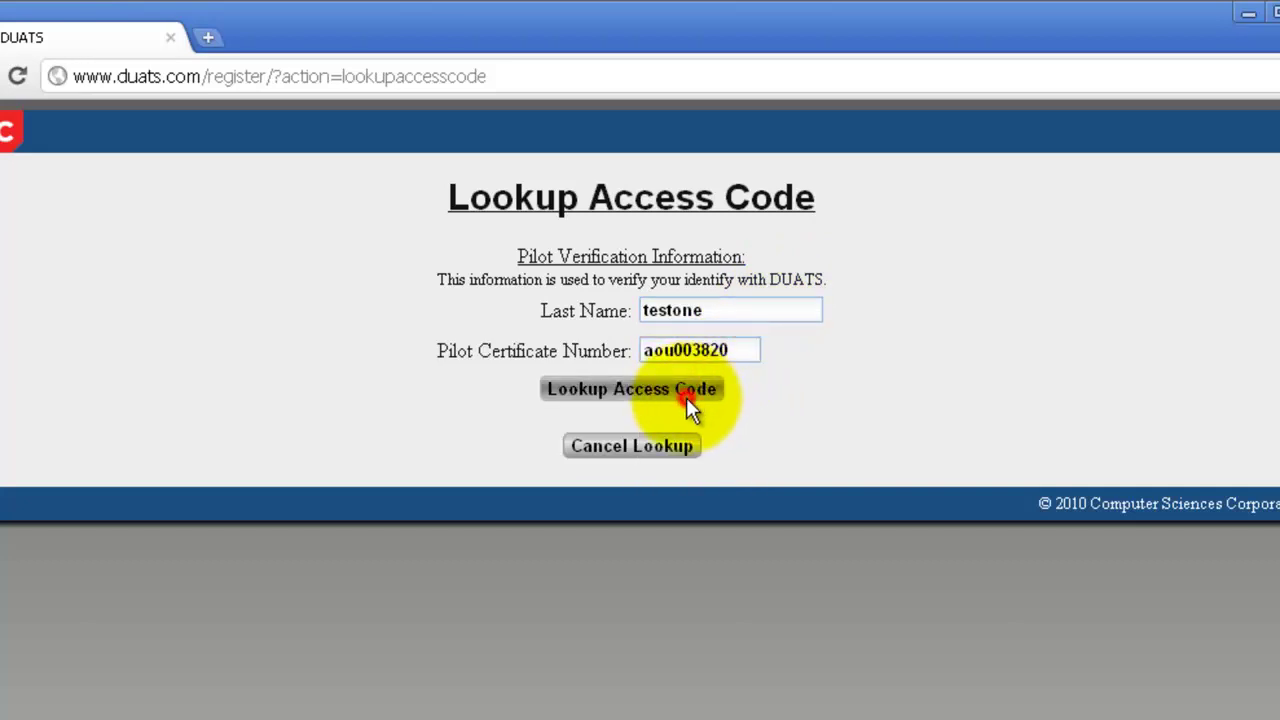
click(686, 397)
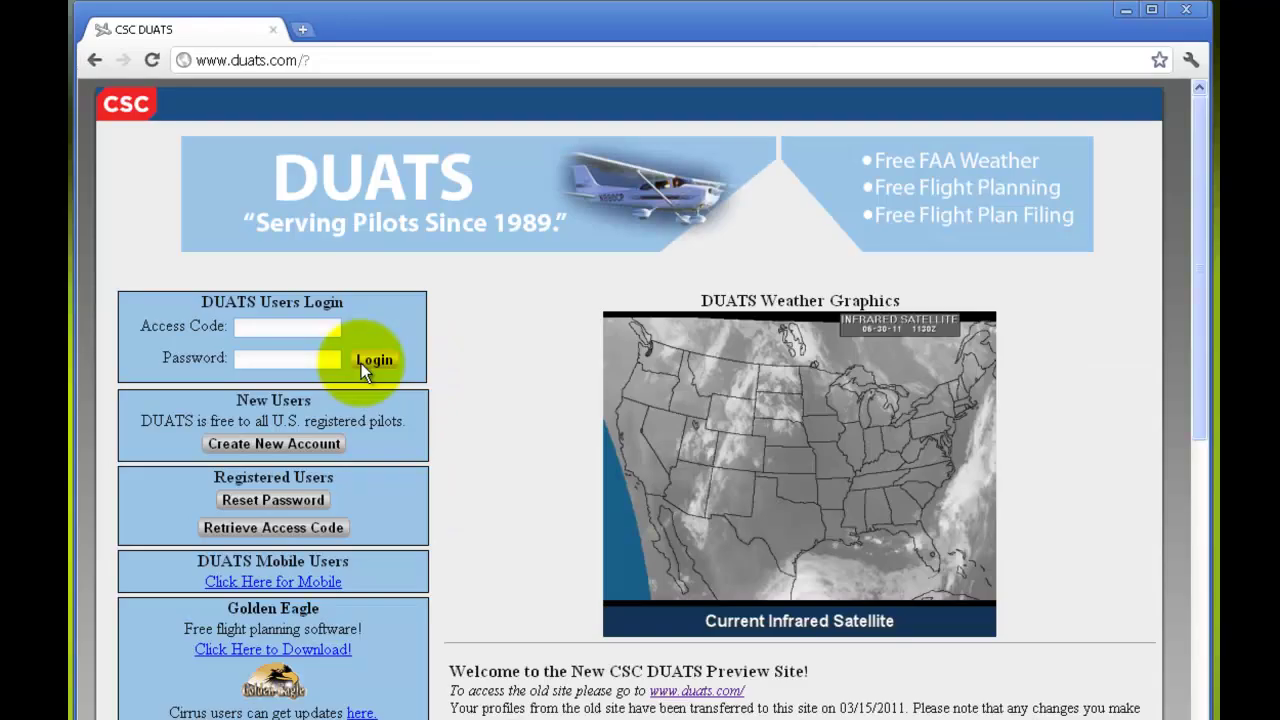
click(328, 449)
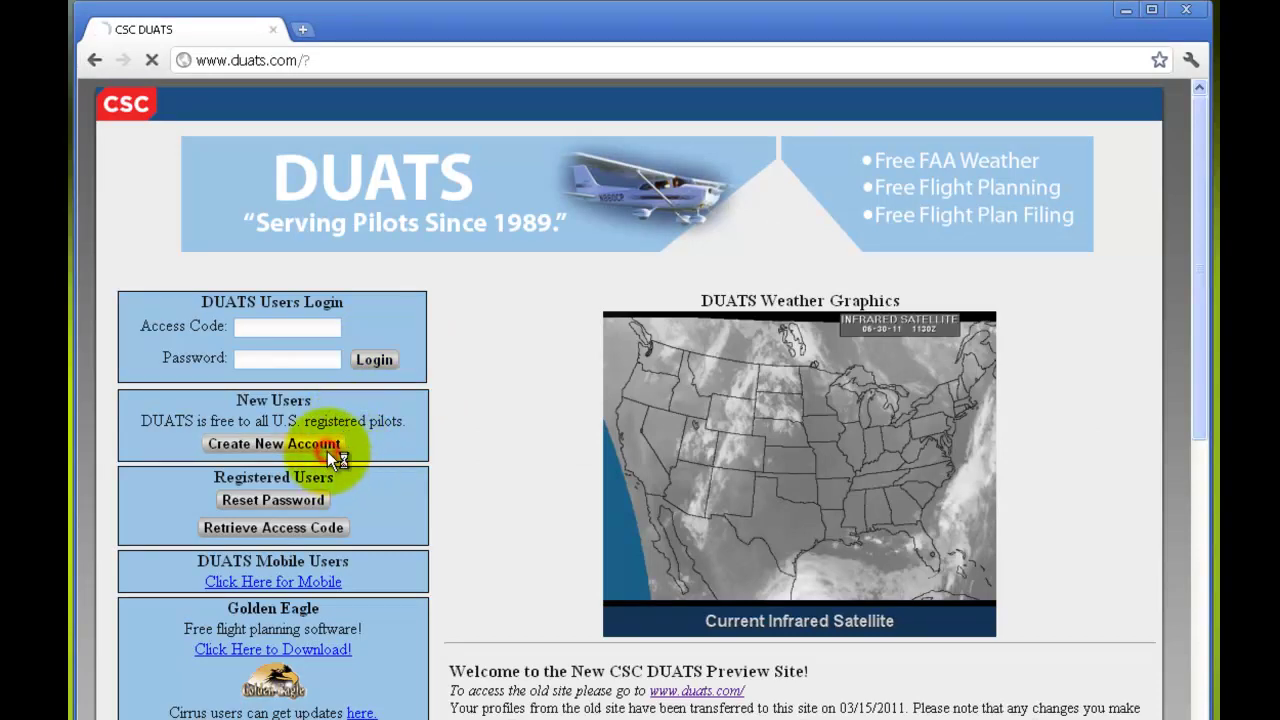
Look up registration records for last name testfour with its autocompleted pilot certificate number
click(667, 455)
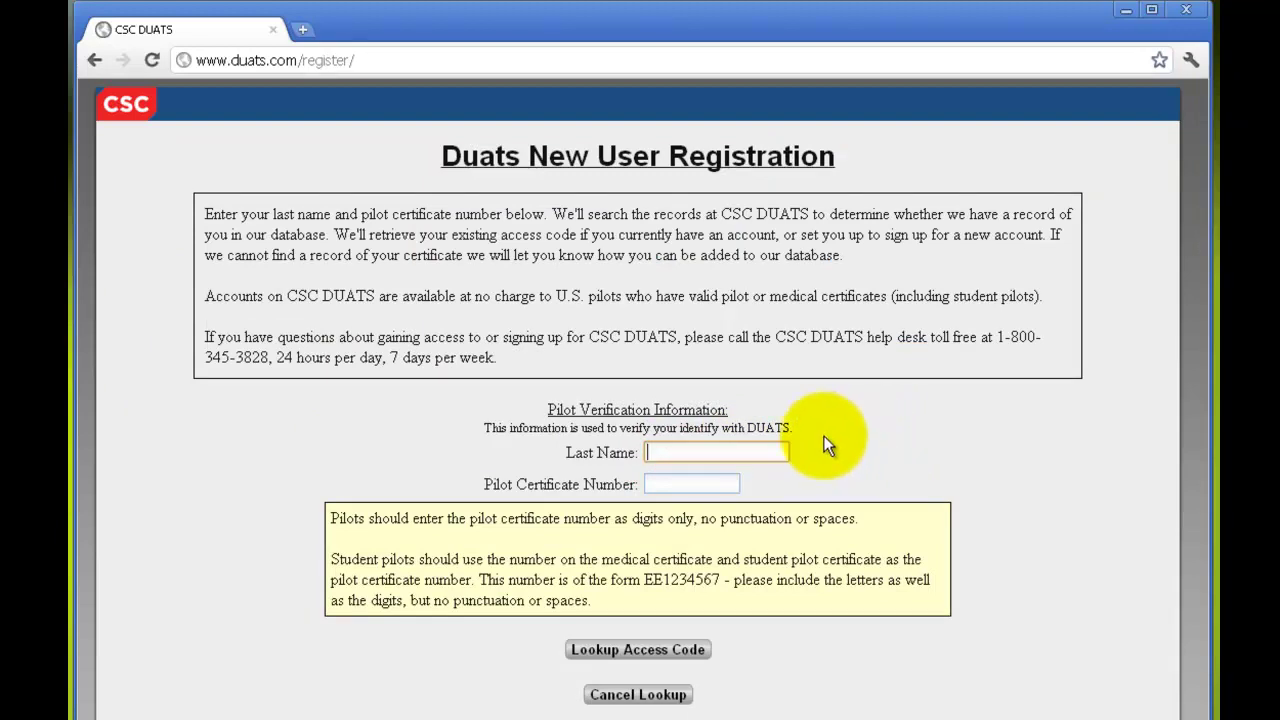
text(te)
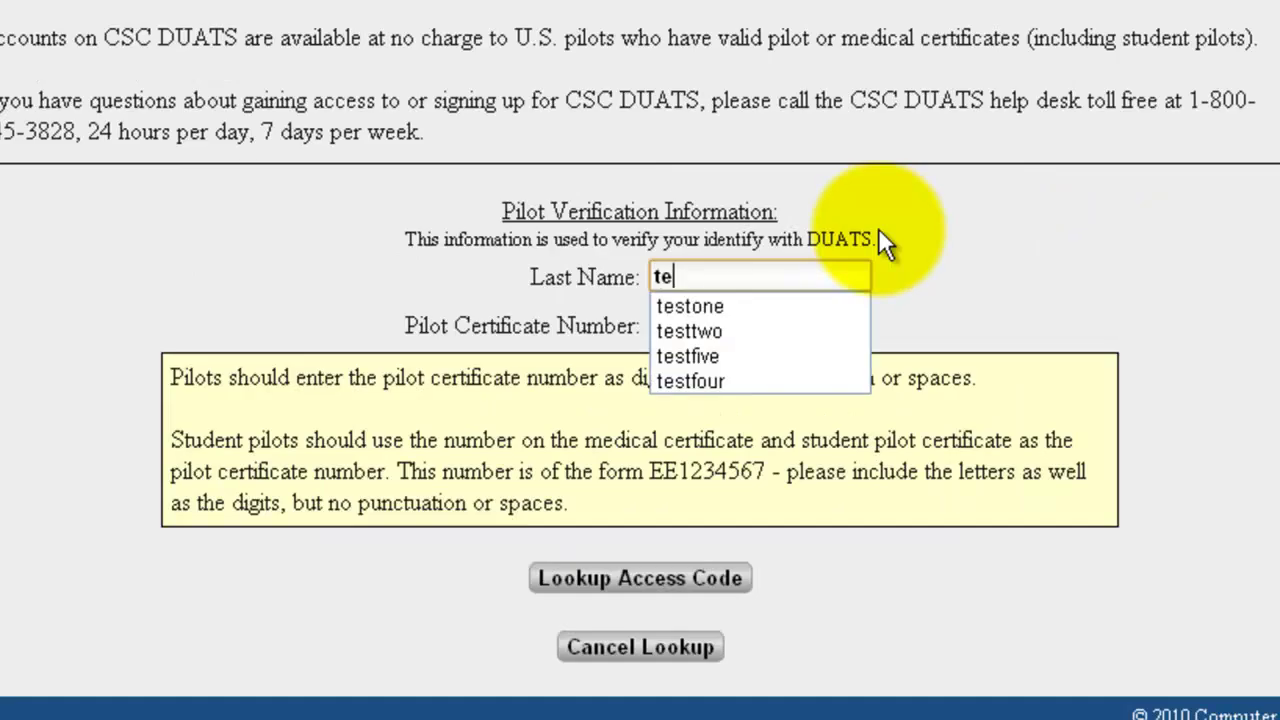
text(stf)
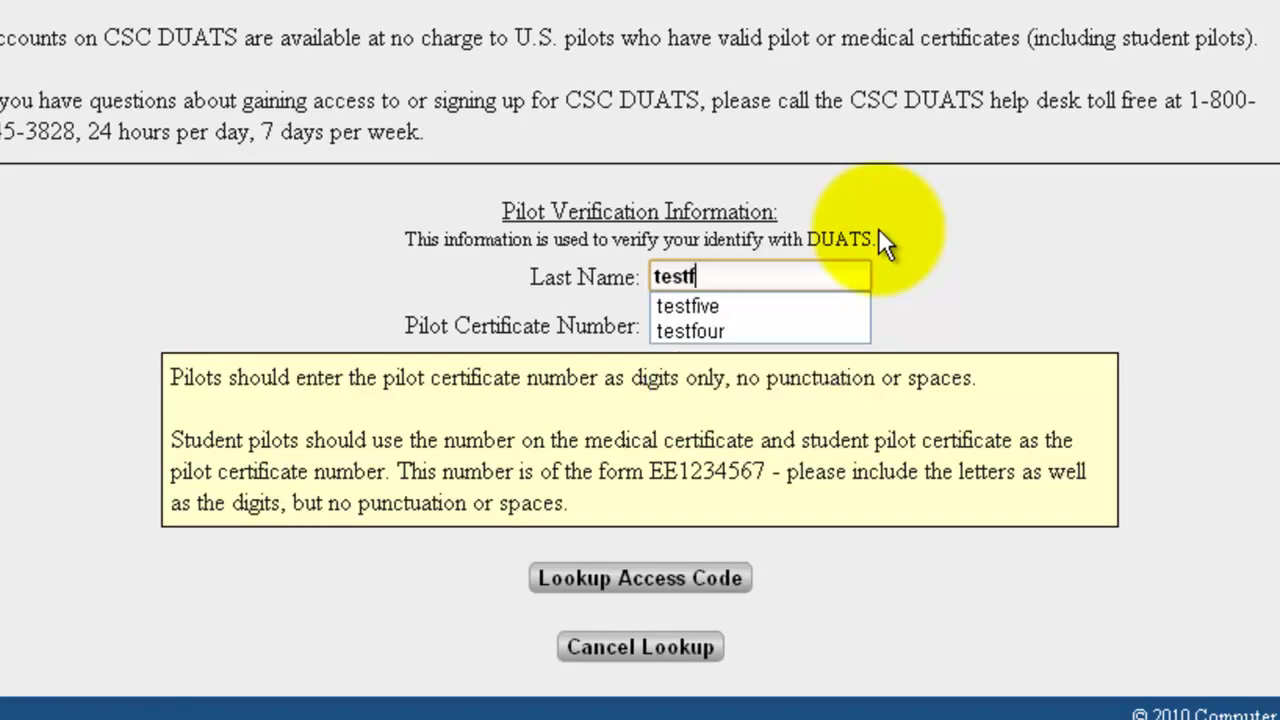
text(our)
key(Tab)
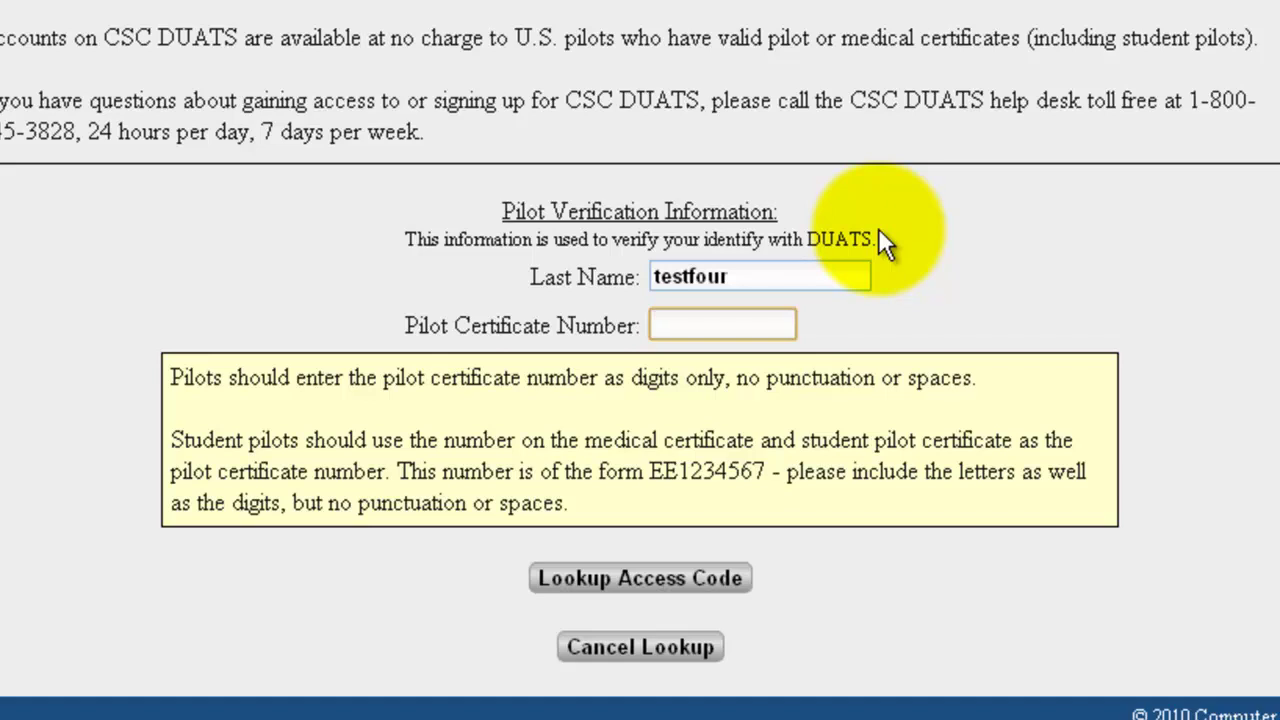
text(aou)
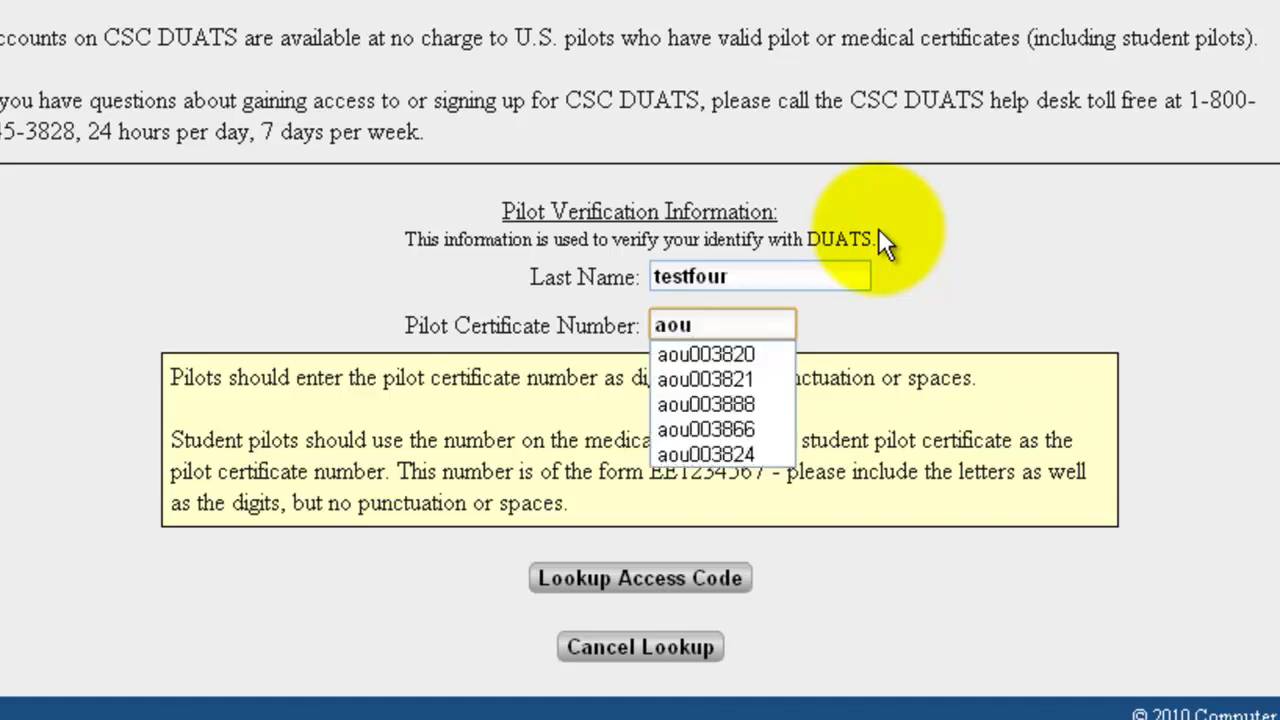
click(747, 355)
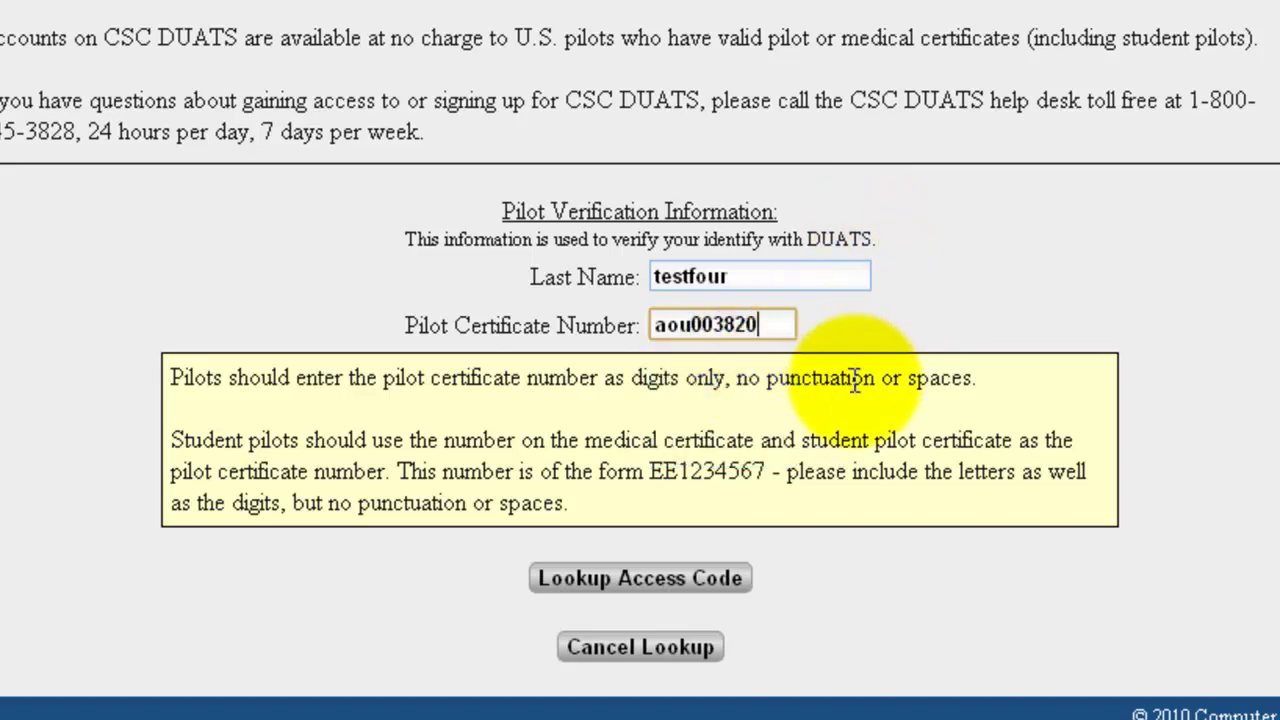
click(739, 581)
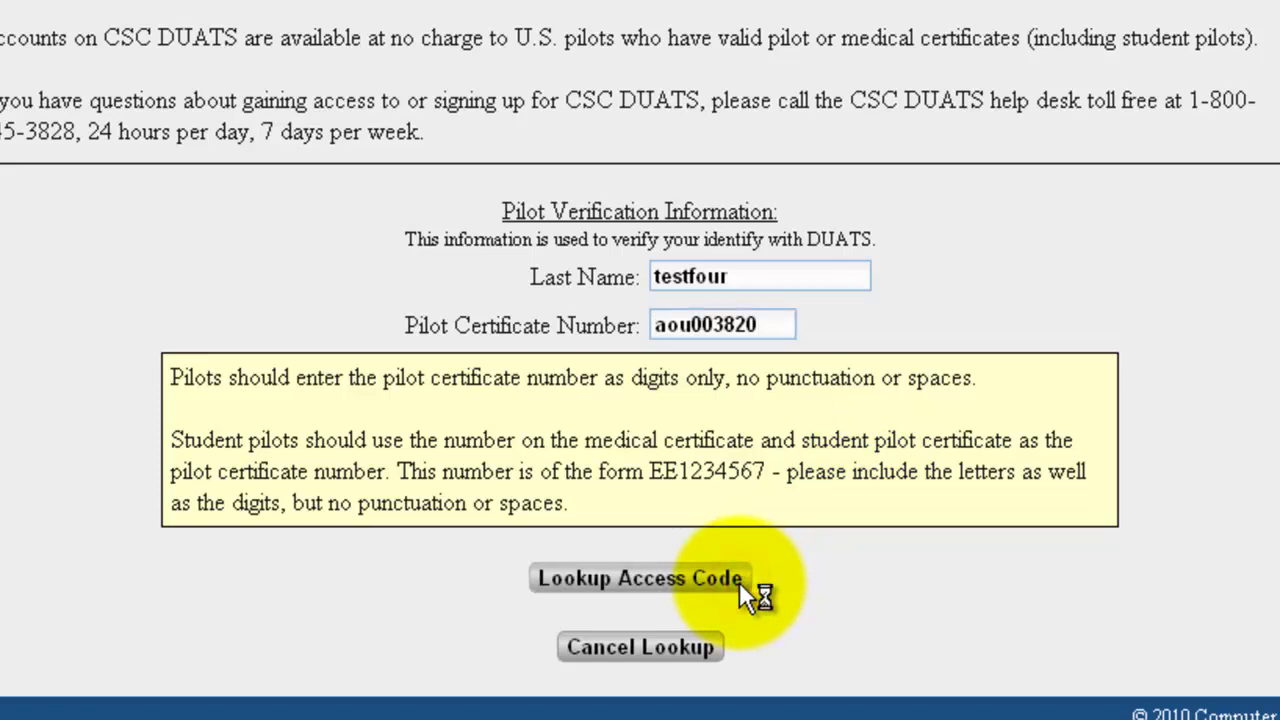
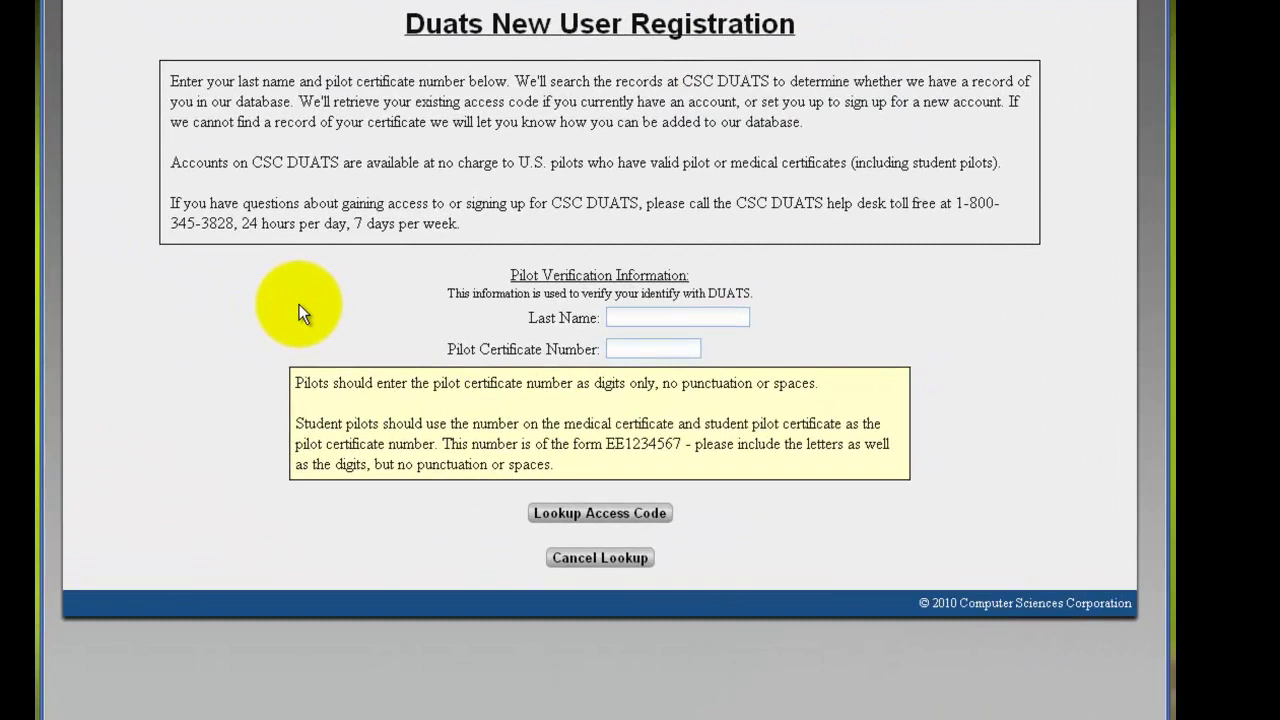
Enter a test last name from the autocomplete suggestion, then type the pilot certificate number
click(631, 314)
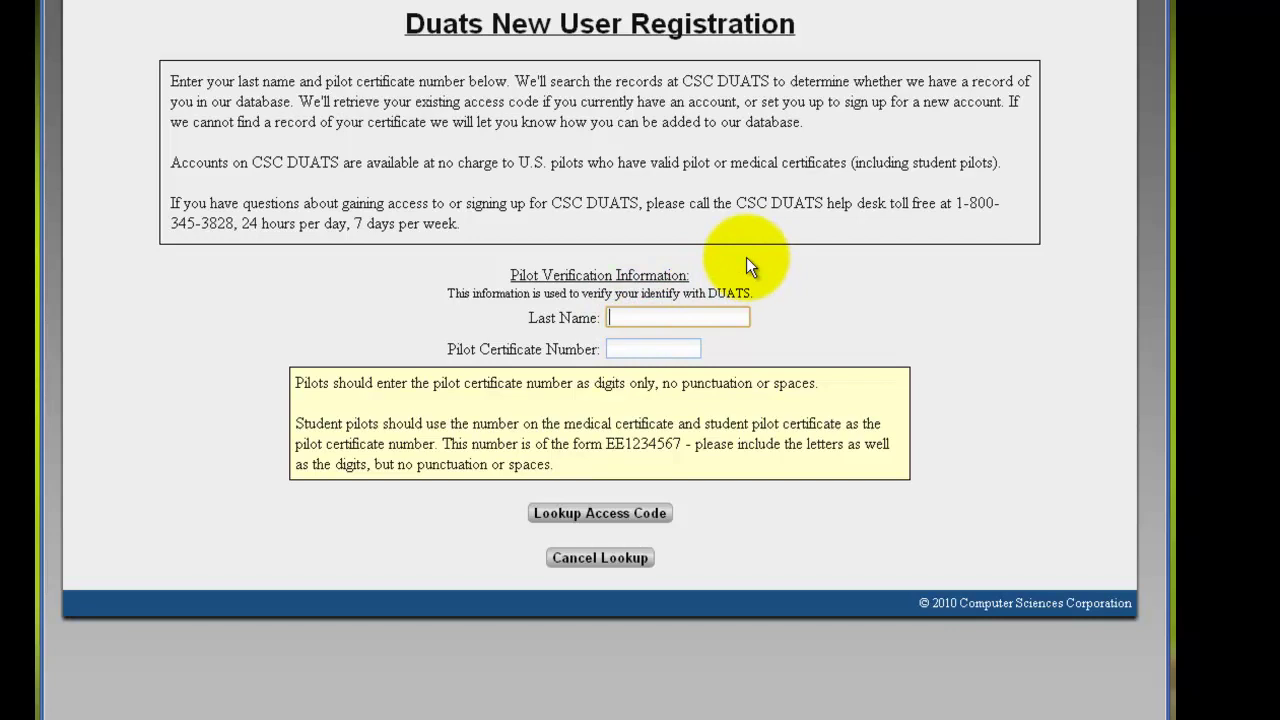
text(te)
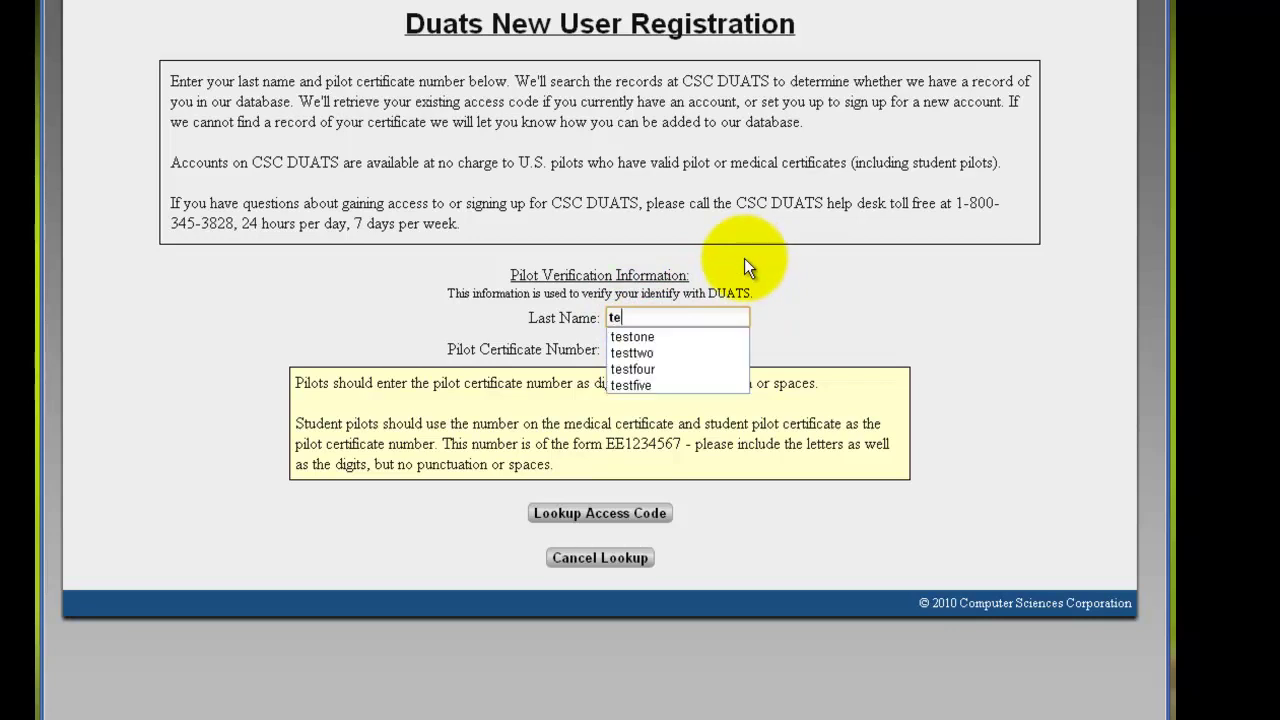
click(699, 337)
click(690, 347)
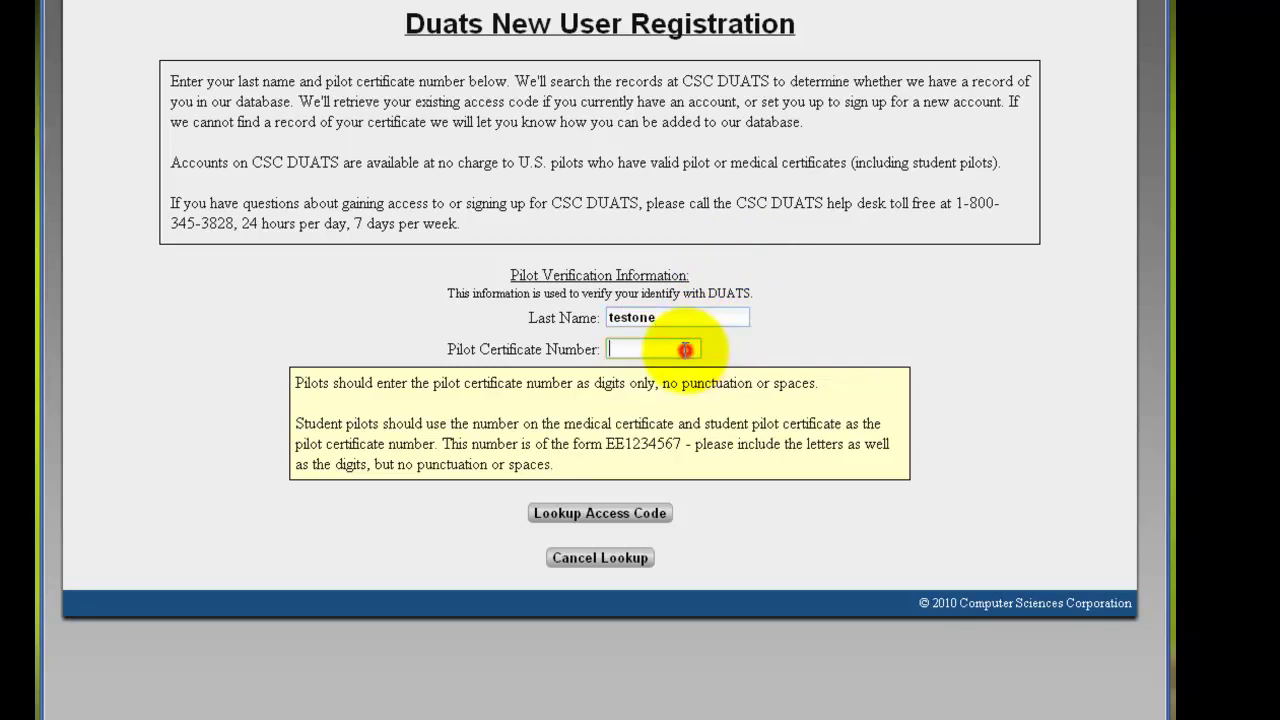
text(a)
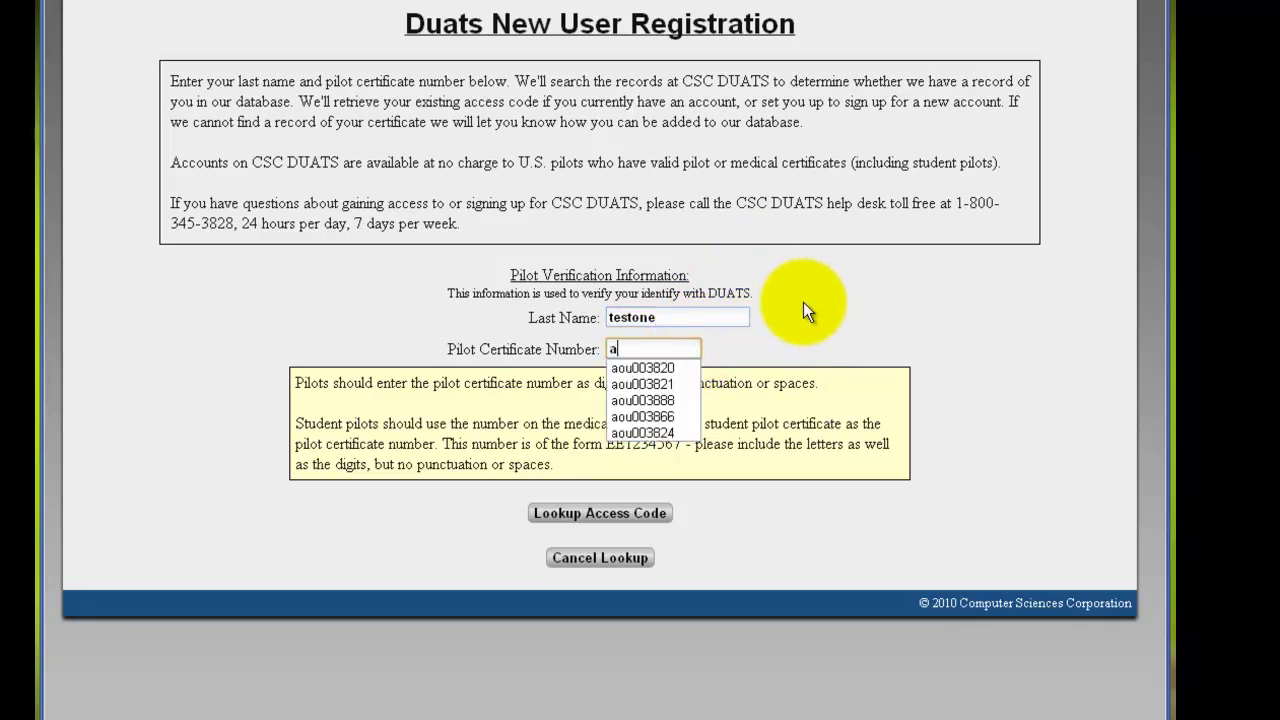
text(ou003999)
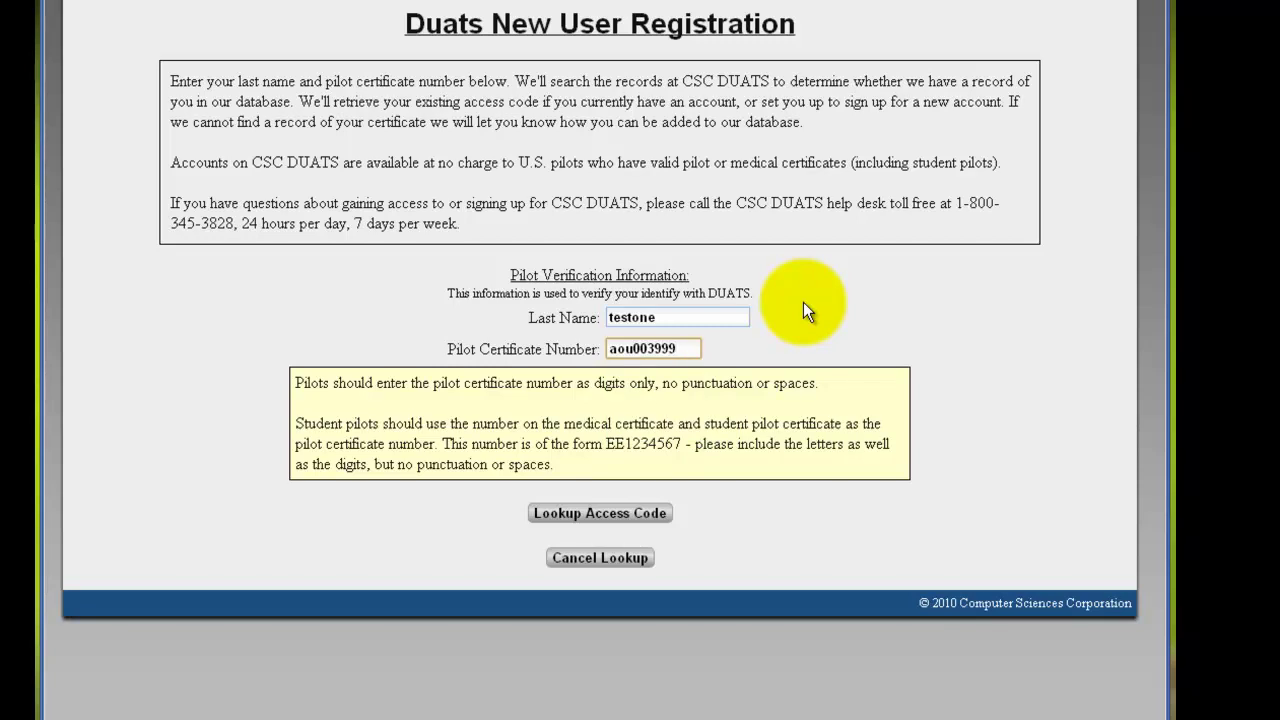
Run Lookup Access Code and scroll the 'no record on file' page to the contact options
click(651, 519)
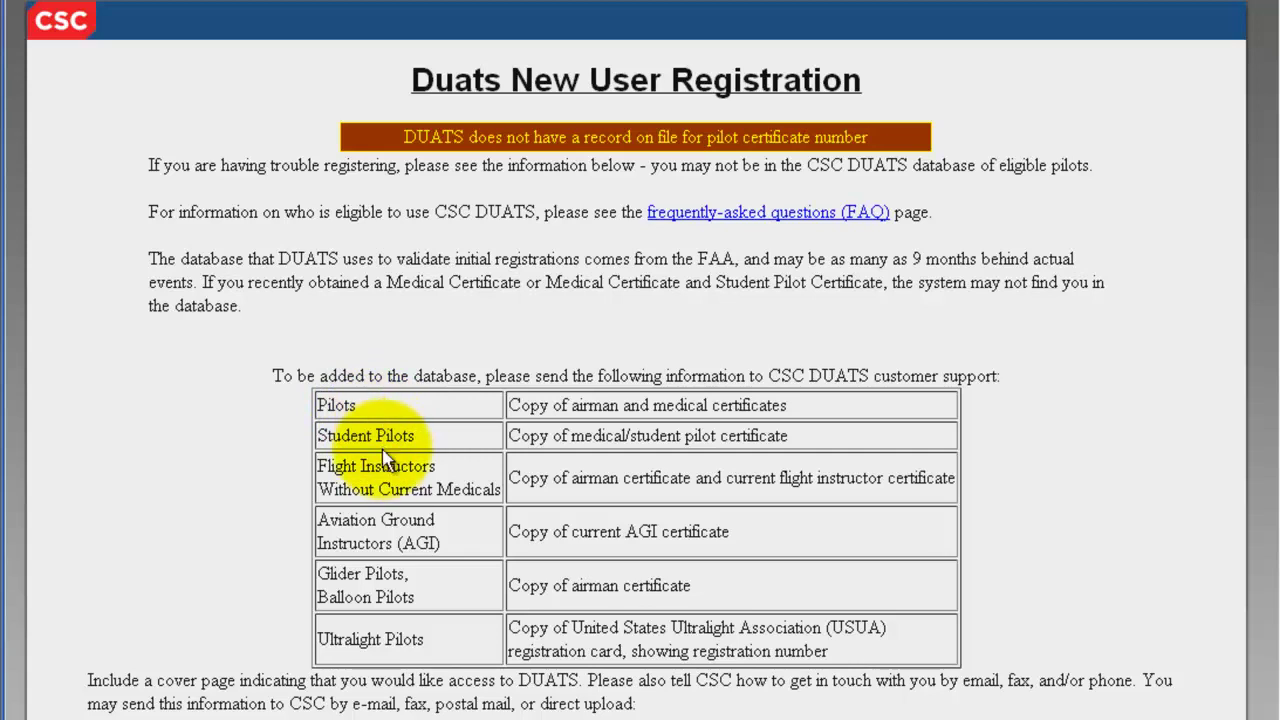
scroll(383, 533, down, 4)
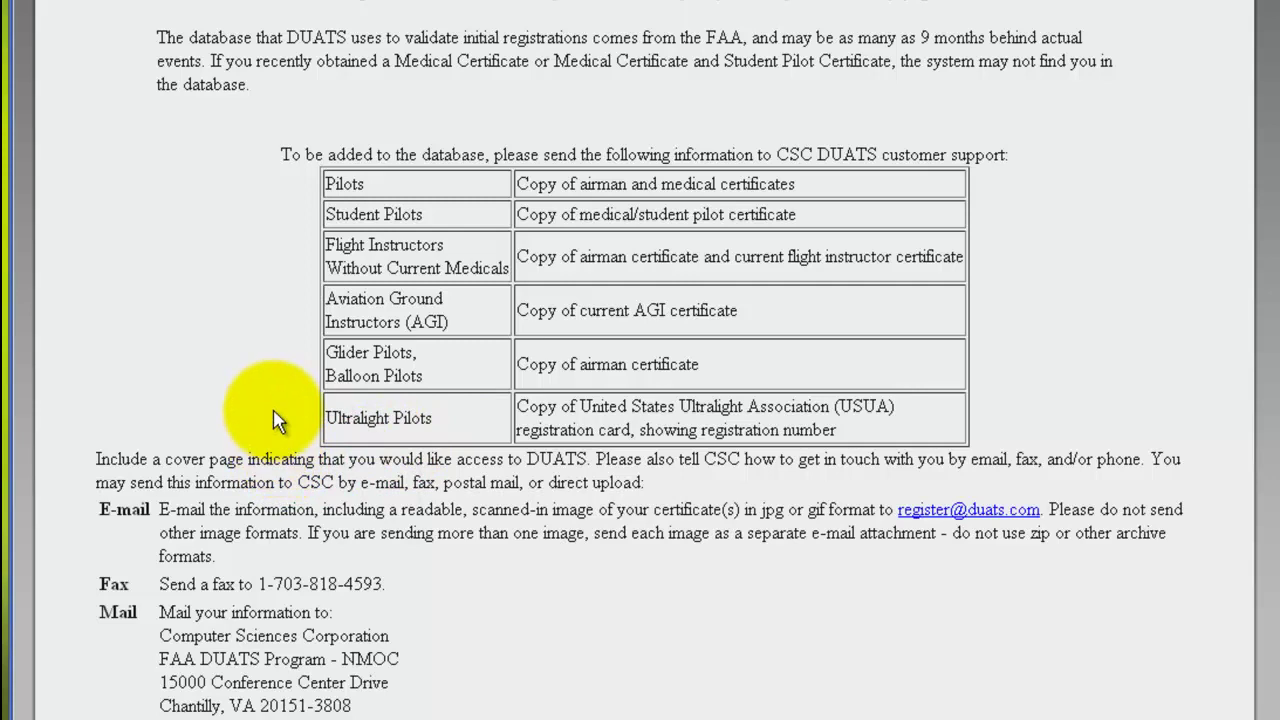
scroll(275, 418, down, 2)
scroll(275, 418, down, 2)
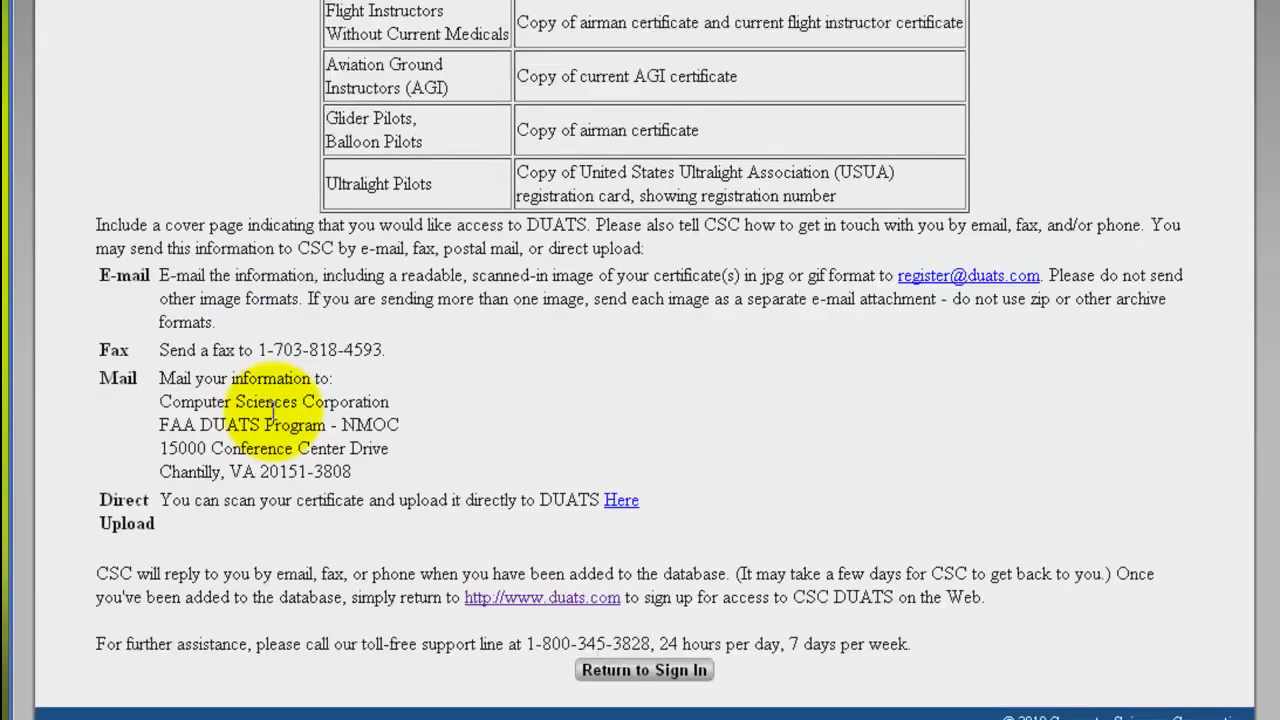